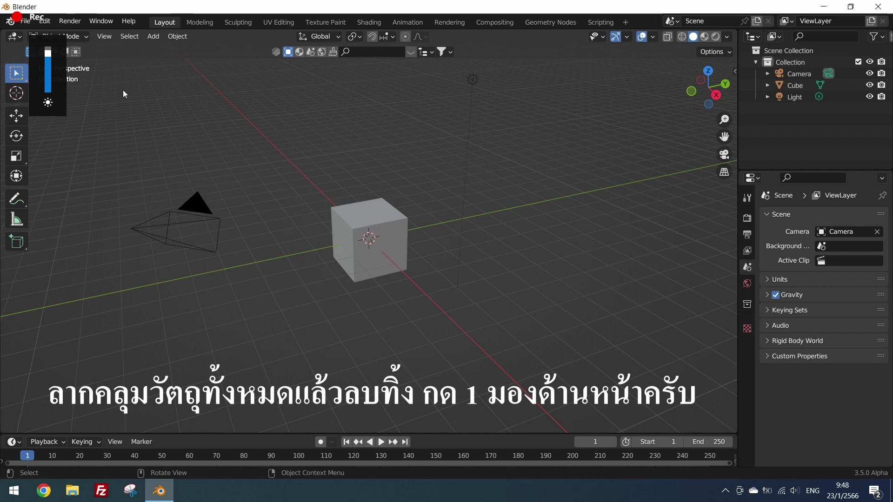
# Delete the default camera, cube and light, and view the empty scene from the front
pyautogui.moveTo(123, 90); pyautogui.dragTo(644, 374)
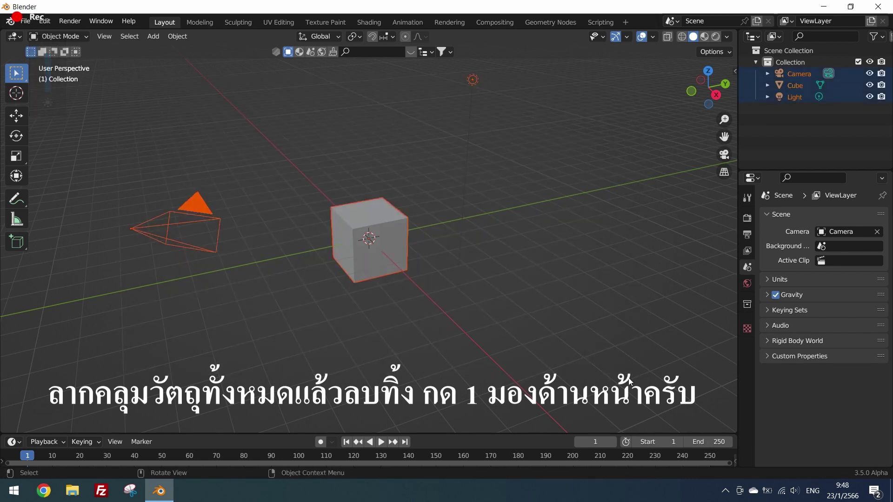
pyautogui.press('Delete')
pyautogui.press('1')
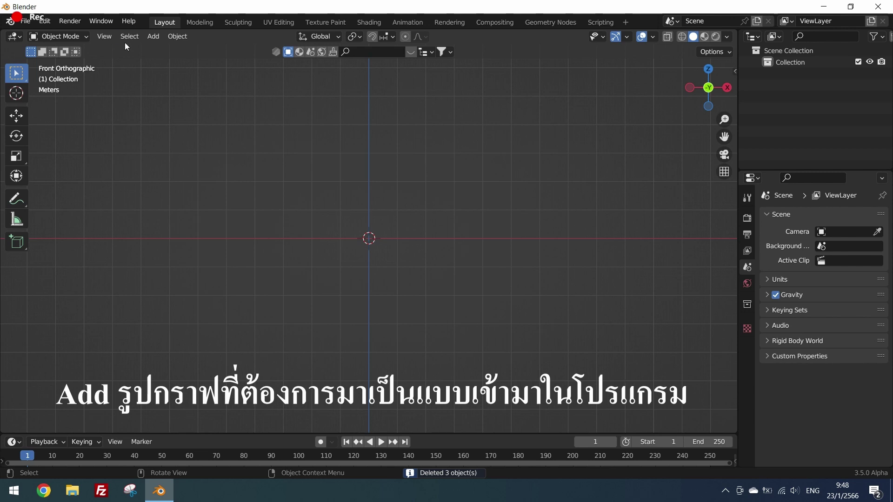
# Add the stock chart picture Capture-04.JPG from the Desktop folder as a reference image
pyautogui.click(153, 36)
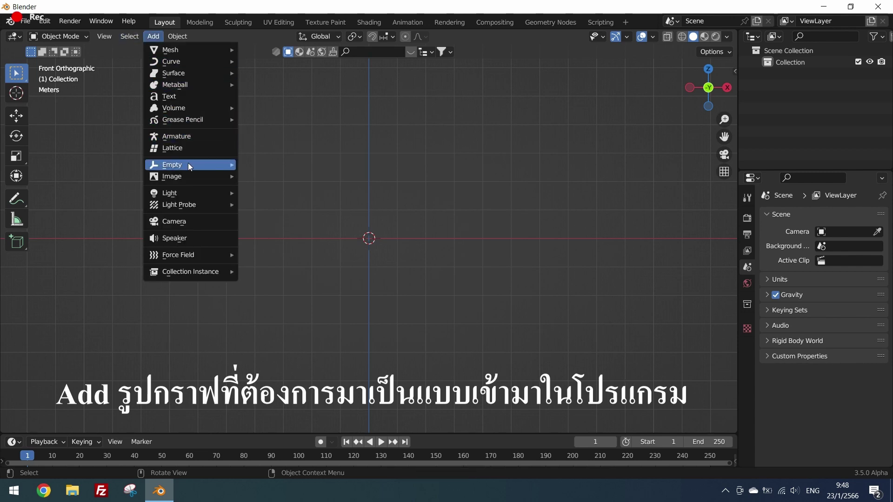
pyautogui.moveTo(188, 175)
pyautogui.click(271, 176)
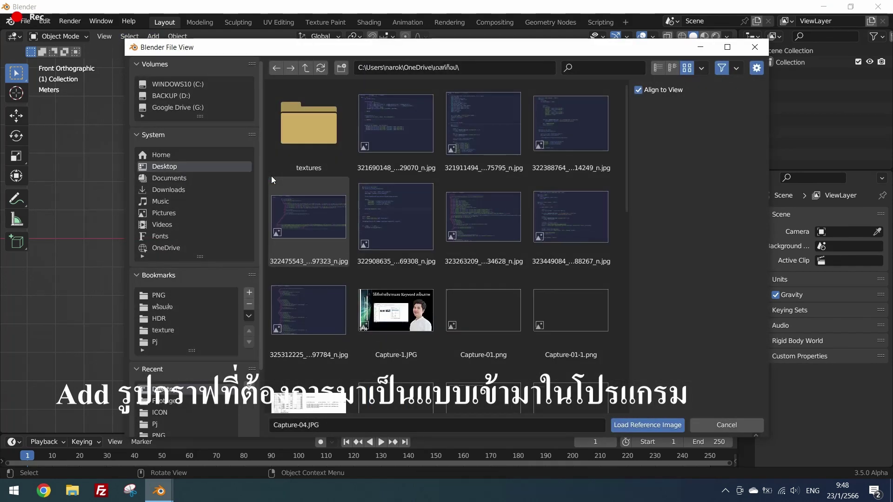
pyautogui.moveTo(630, 143); pyautogui.dragTo(609, 294)
pyautogui.doubleClick(587, 279)
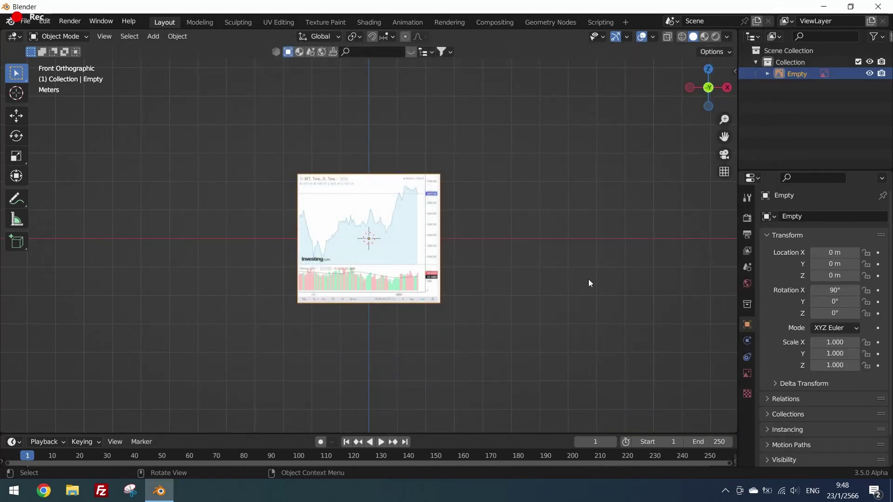
# Enable opacity for the chart reference image and set it to 0.5
pyautogui.scroll(4, 459, 255)
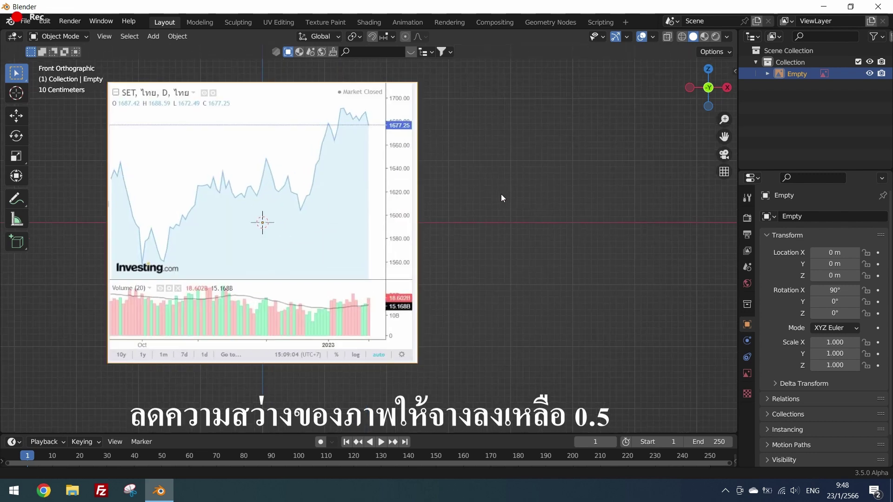
pyautogui.keyDown('shift'); pyautogui.moveTo(487, 189); pyautogui.dragTo(590, 213, button='middle'); pyautogui.keyUp('shift')
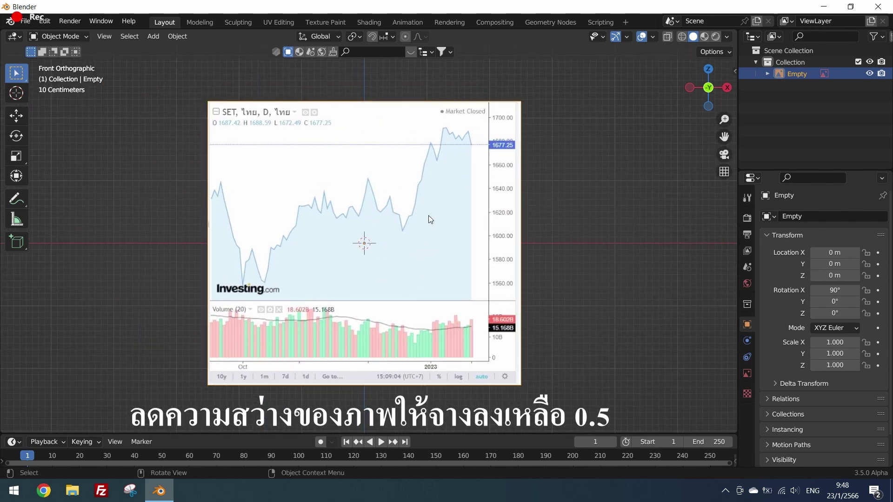
pyautogui.click(748, 374)
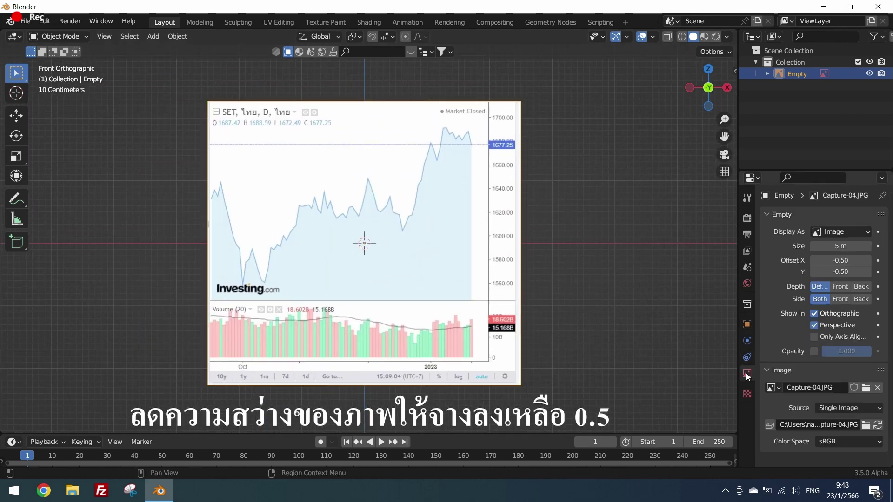
pyautogui.click(813, 351)
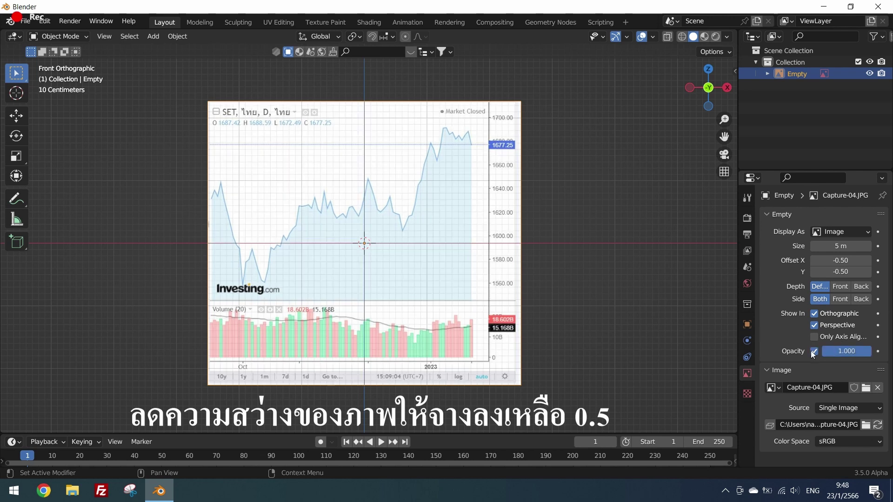
pyautogui.moveTo(823, 353)
pyautogui.mouseDown()
pyautogui.moveTo(845, 350)
pyautogui.moveTo(833, 353)
pyautogui.mouseUp()
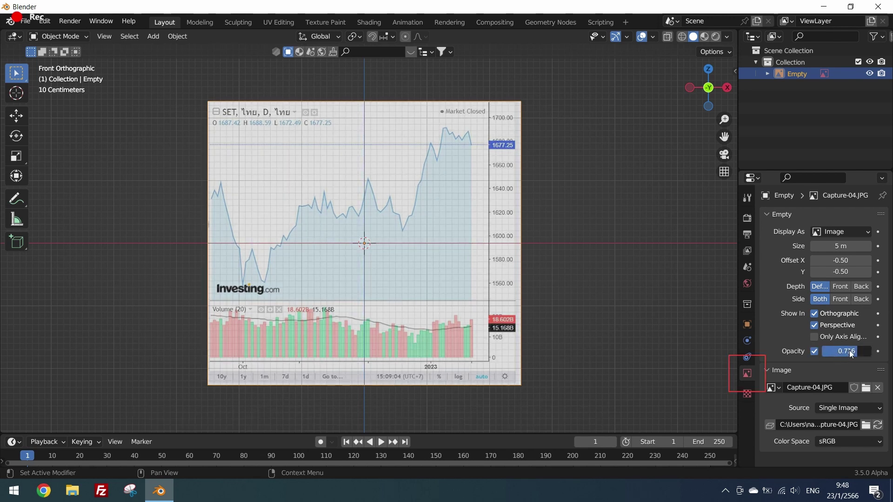
pyautogui.click(834, 352)
pyautogui.write('0.5')
pyautogui.press('Return')
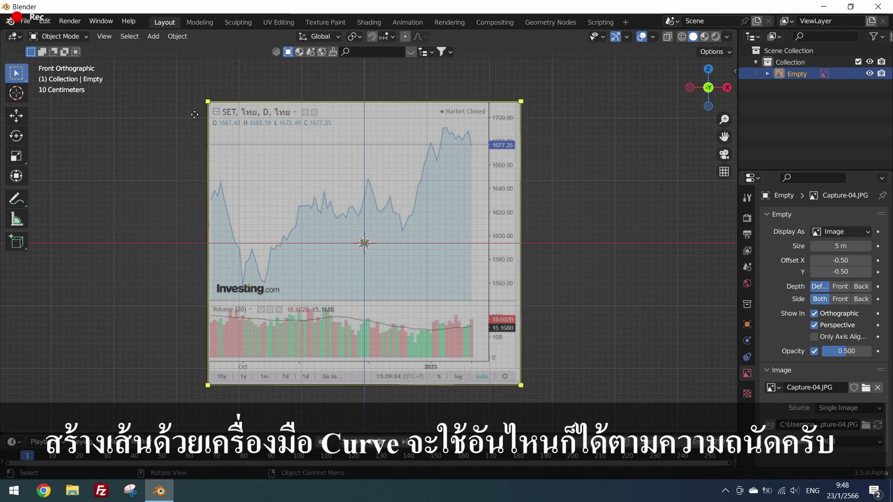
# Add a Bezier curve at the scene origin
pyautogui.click(155, 39)
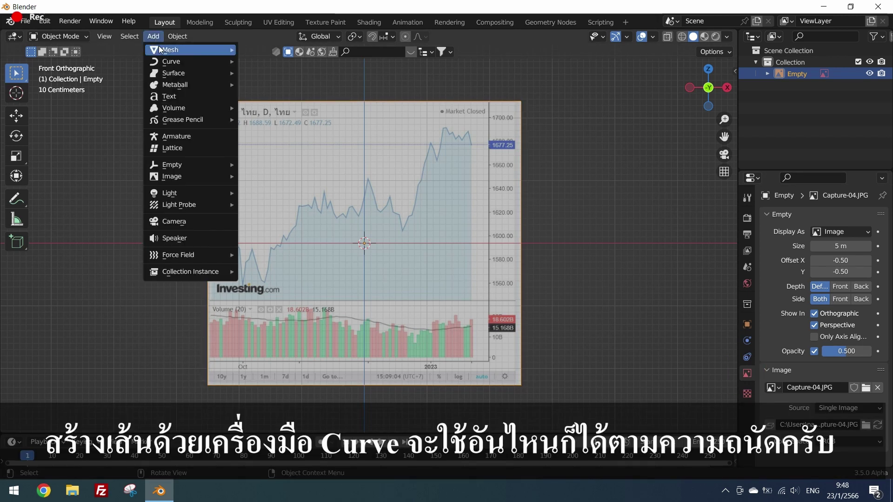
pyautogui.moveTo(174, 63)
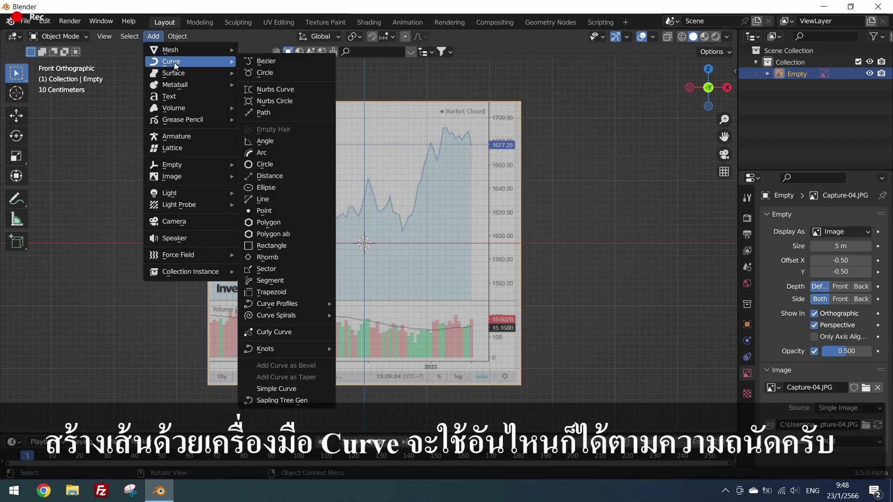
pyautogui.click(264, 62)
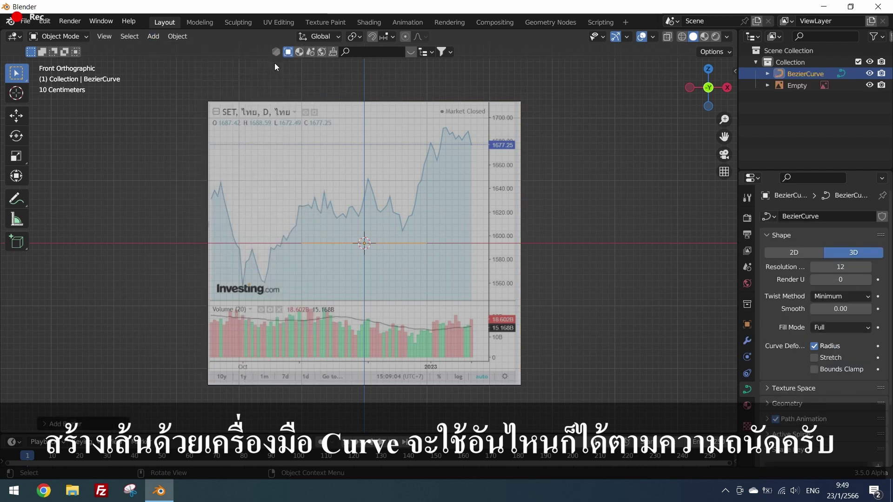
# Enter Edit Mode on the curve and set its handle type to Vector to straighten it
pyautogui.moveTo(709, 88); pyautogui.dragTo(563, 171)
pyautogui.press('Tab')
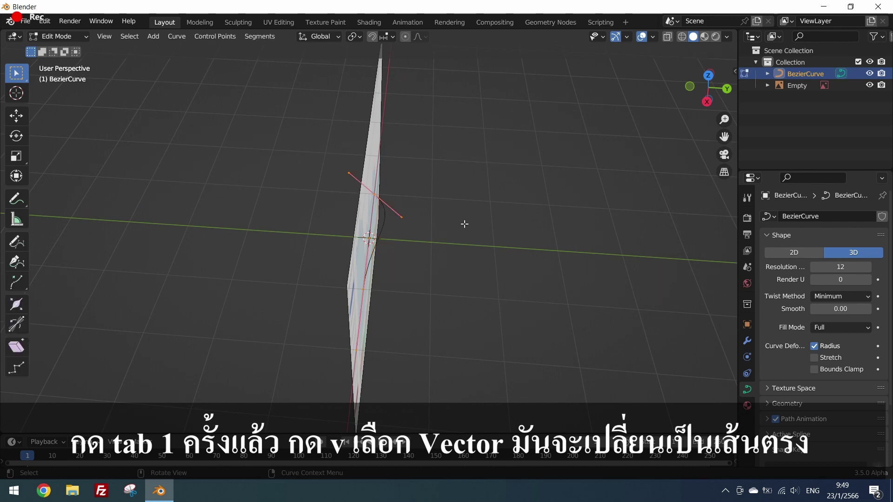
pyautogui.press('v')
pyautogui.click(435, 240)
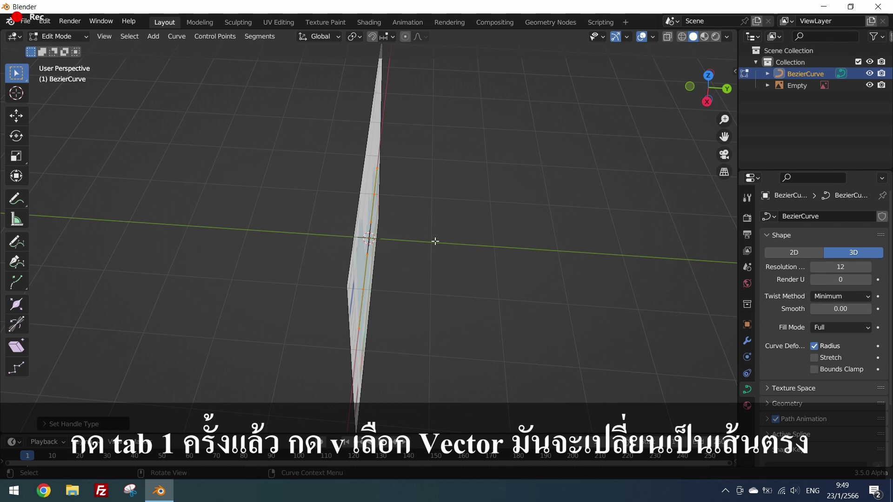
# Scale the straight curve down to a short segment around the origin and deselect its points
pyautogui.moveTo(708, 89); pyautogui.dragTo(824, 44)
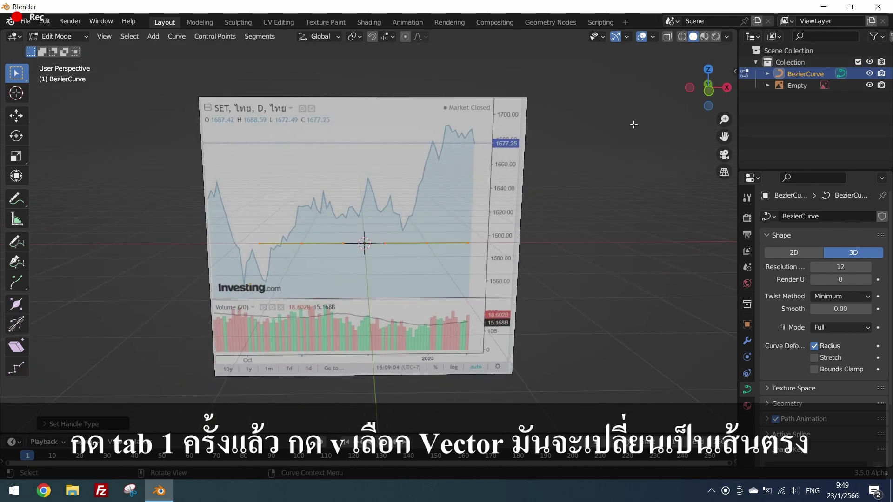
pyautogui.press('s')
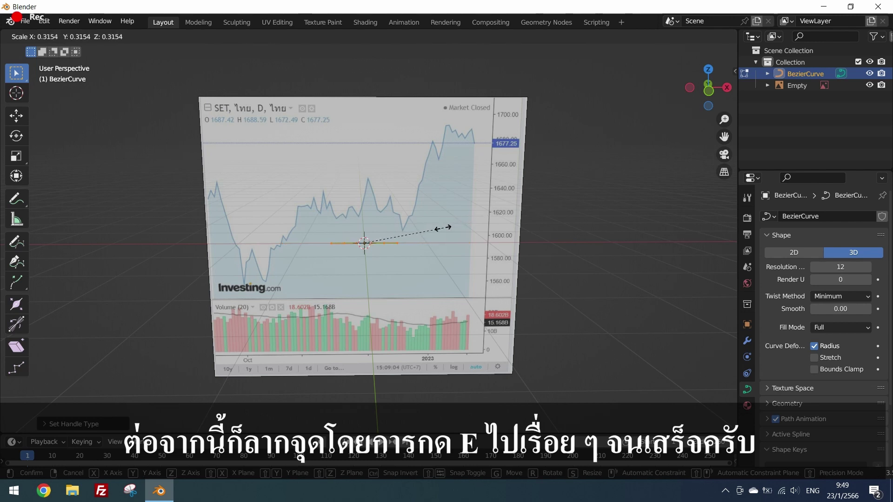
pyautogui.click(437, 230)
pyautogui.click(601, 205)
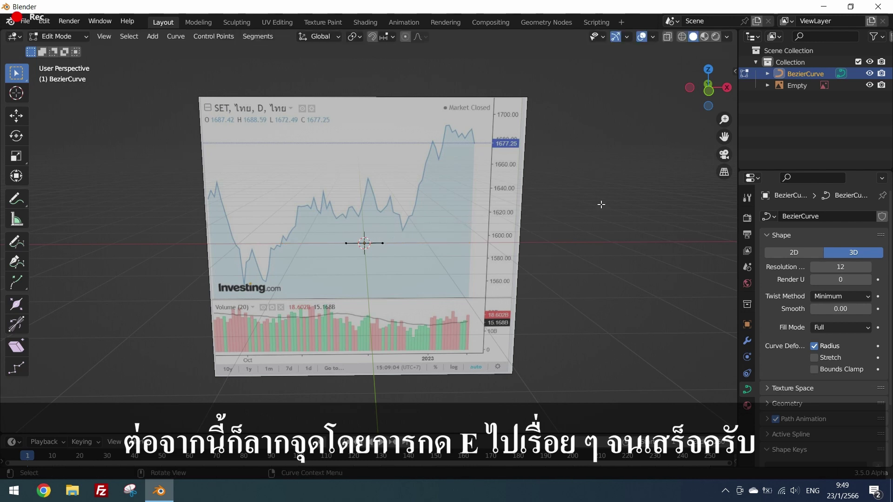
# Move the curve's left end point onto the start of the chart line in front view
pyautogui.click(358, 265)
pyautogui.click(16, 115)
pyautogui.moveTo(386, 243); pyautogui.dragTo(244, 242)
pyautogui.press('KP_1')
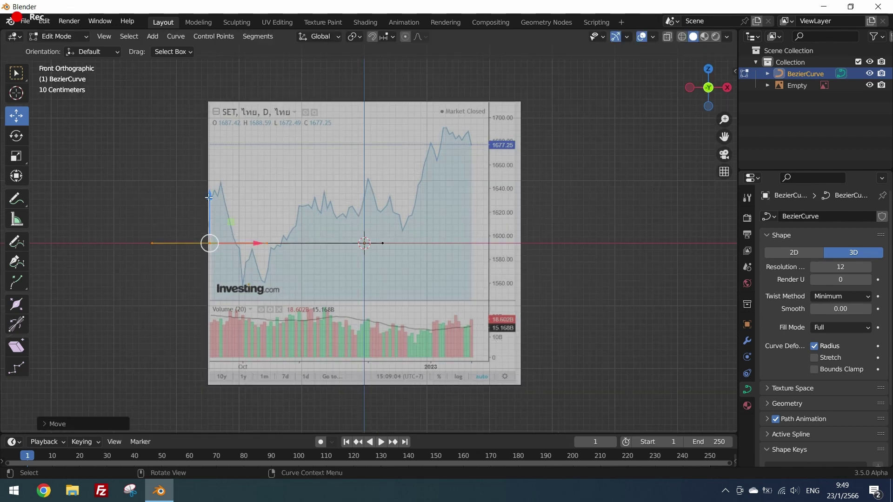
pyautogui.scroll(5, 210, 195)
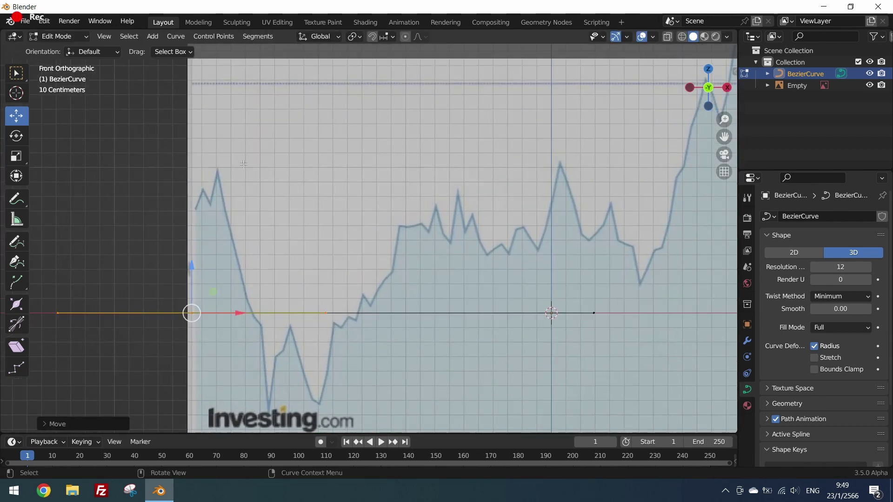
pyautogui.moveTo(192, 265); pyautogui.dragTo(244, 208)
# Move the curve's other end point onto the chart line's first small peak and fine-tune both points
pyautogui.click(601, 310)
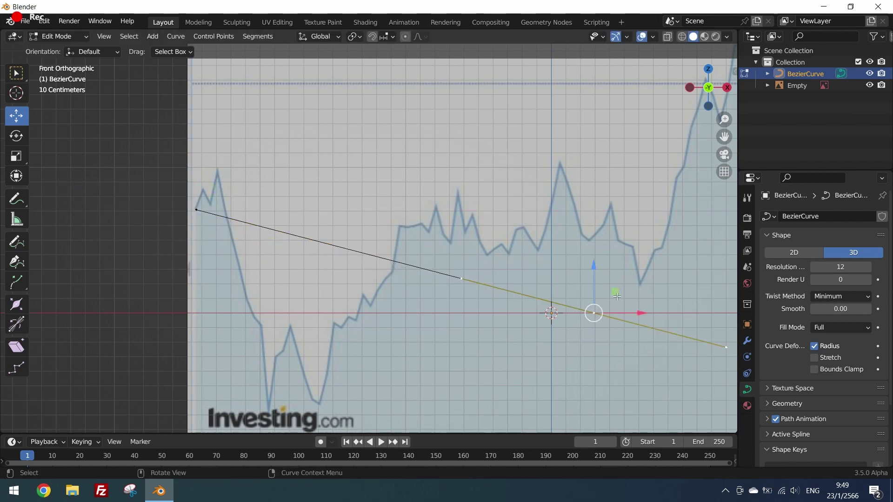
pyautogui.moveTo(617, 296); pyautogui.dragTo(242, 171)
pyautogui.moveTo(203, 149); pyautogui.dragTo(203, 143)
pyautogui.keyDown('ctrl'); pyautogui.moveTo(210, 219); pyautogui.dragTo(209, 149, button='middle'); pyautogui.keyUp('ctrl')
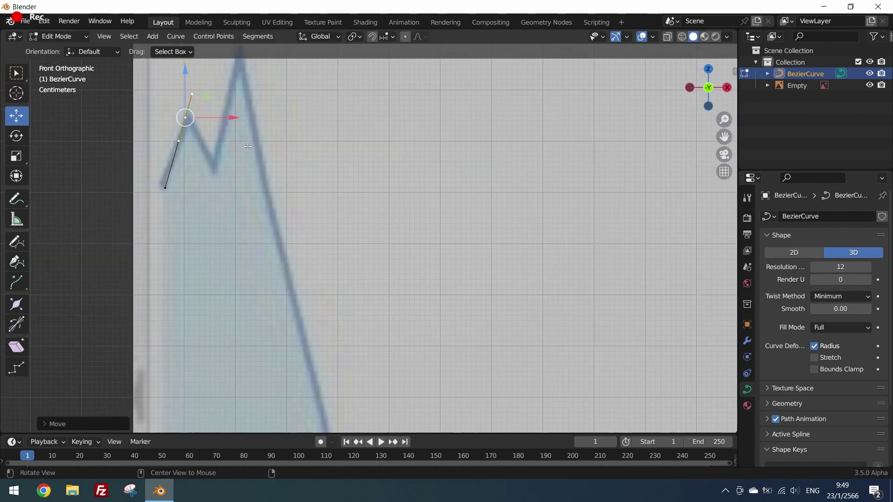
pyautogui.keyDown('shift'); pyautogui.moveTo(208, 105); pyautogui.dragTo(266, 206, button='middle'); pyautogui.keyUp('shift')
pyautogui.moveTo(248, 172); pyautogui.dragTo(248, 168)
pyautogui.moveTo(291, 215); pyautogui.dragTo(293, 215)
pyautogui.moveTo(210, 284); pyautogui.dragTo(239, 289)
pyautogui.moveTo(219, 252); pyautogui.dragTo(219, 249)
pyautogui.click(325, 293)
pyautogui.click(268, 235)
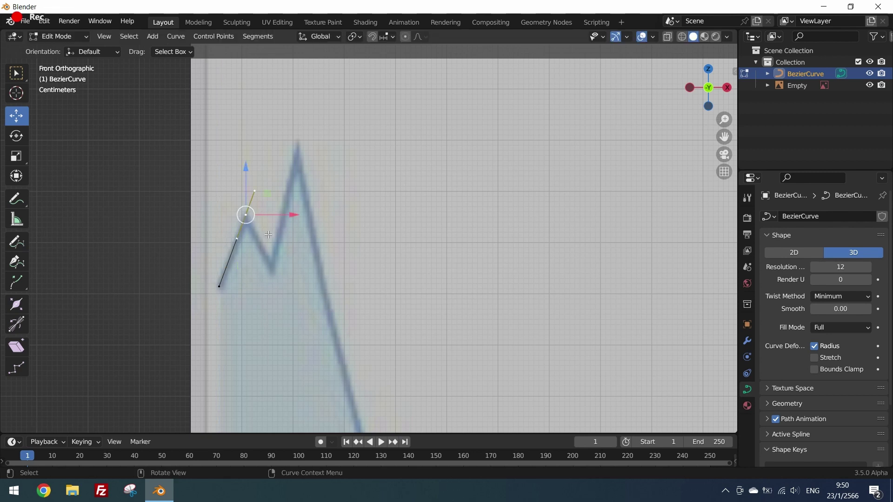
# Extrude curve points from the first small peak through the dip and second peak onto the long descent
pyautogui.press('e')
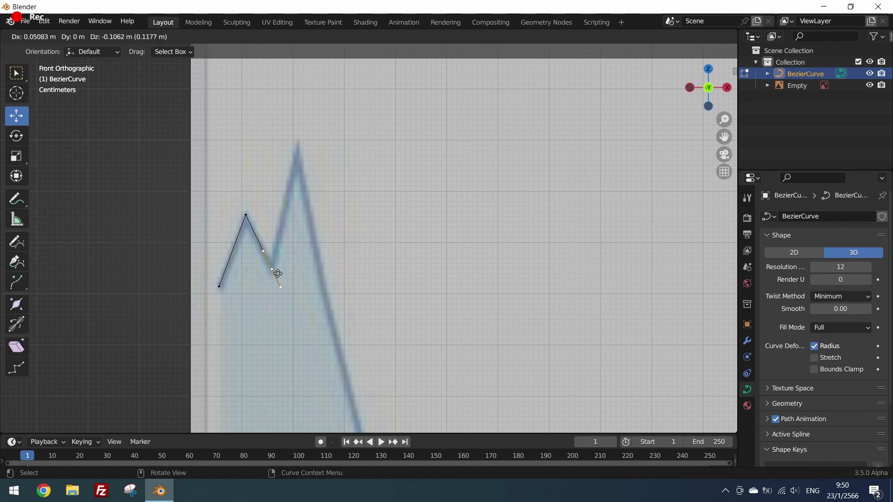
pyautogui.click(278, 274)
pyautogui.press('e')
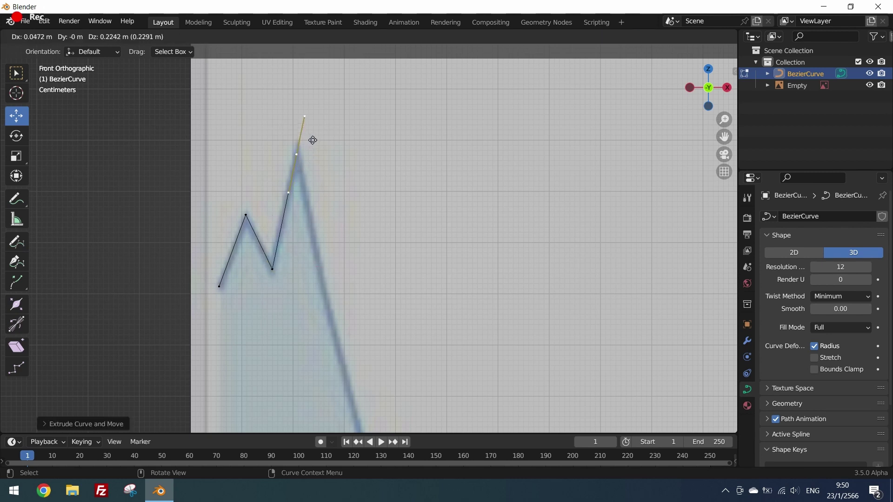
pyautogui.click(314, 139)
pyautogui.press('e')
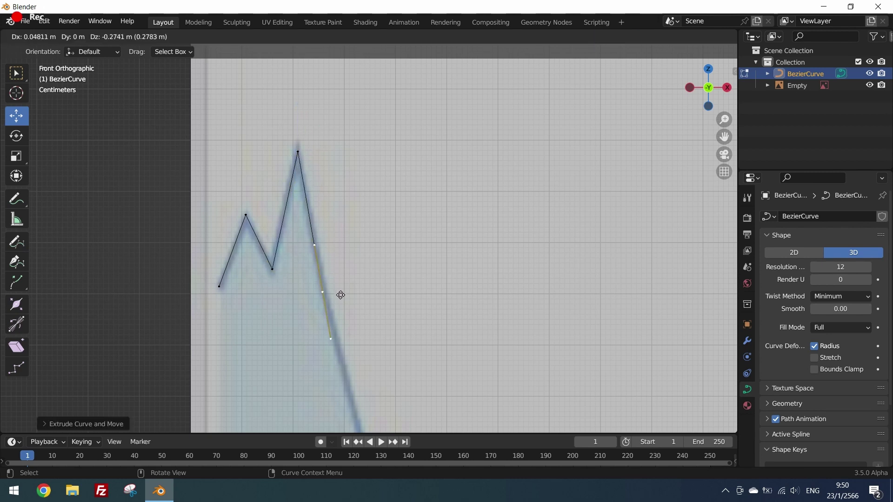
pyautogui.click(342, 302)
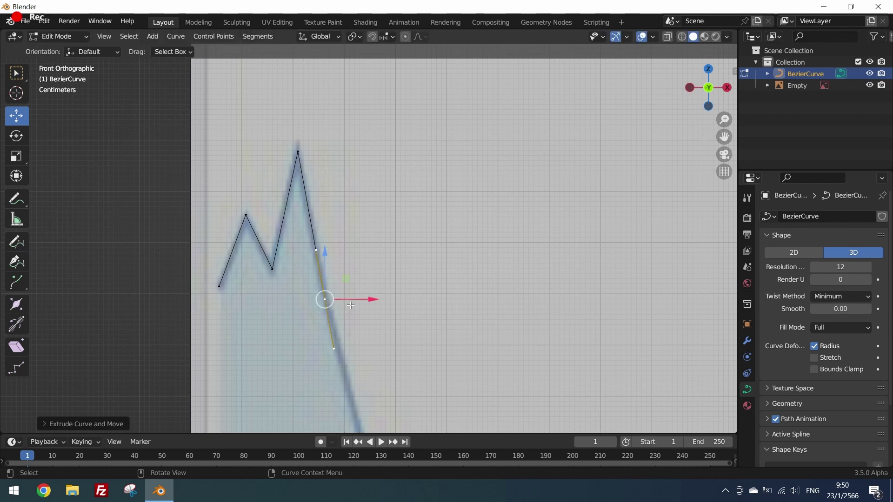
# Extrude further curve points along the long descending slope of the chart line
pyautogui.keyDown('shift'); pyautogui.moveTo(351, 305); pyautogui.dragTo(293, 167, button='middle'); pyautogui.keyUp('shift')
pyautogui.press('g')
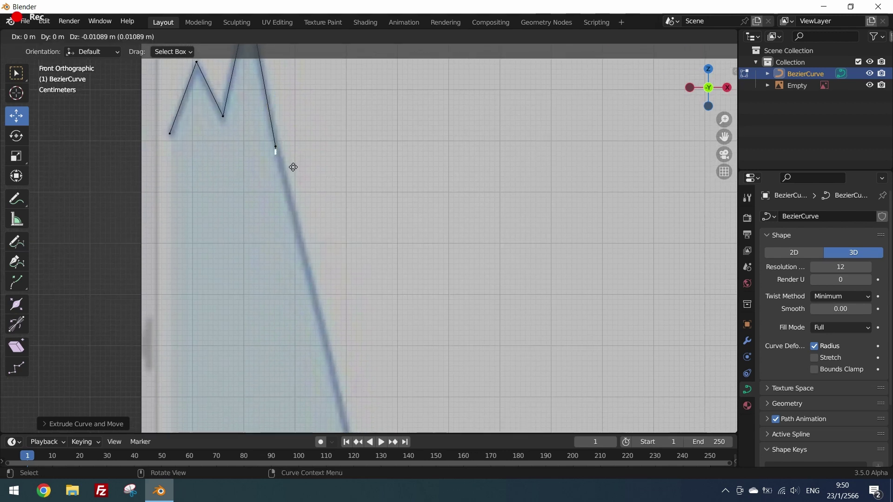
pyautogui.click(310, 223)
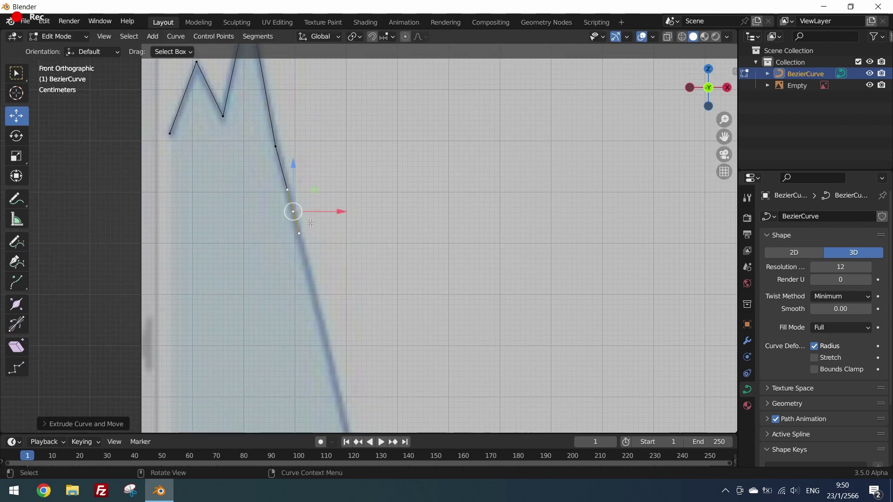
pyautogui.press('g')
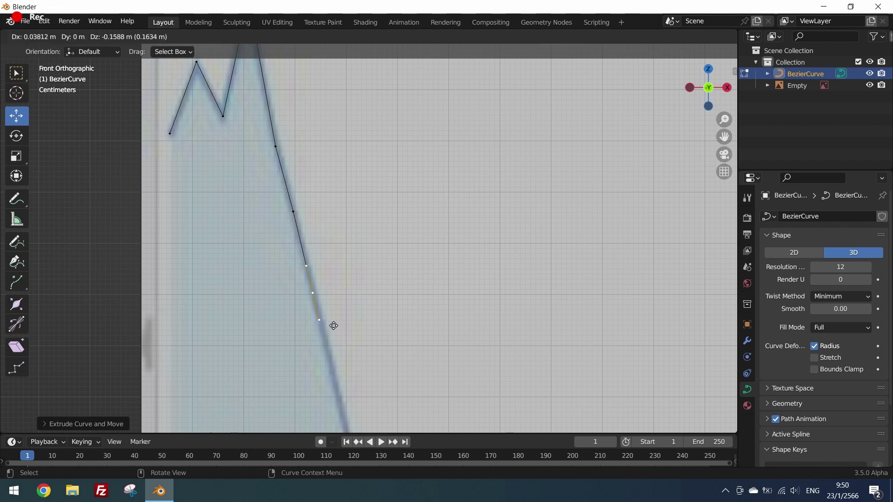
pyautogui.click(334, 326)
pyautogui.keyDown('shift'); pyautogui.moveTo(350, 327); pyautogui.dragTo(327, 182, button='middle'); pyautogui.keyUp('shift')
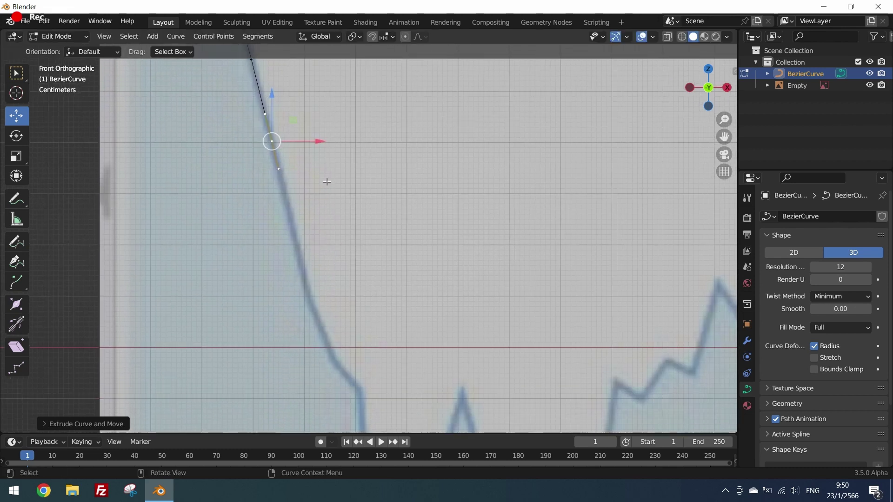
pyautogui.press('e')
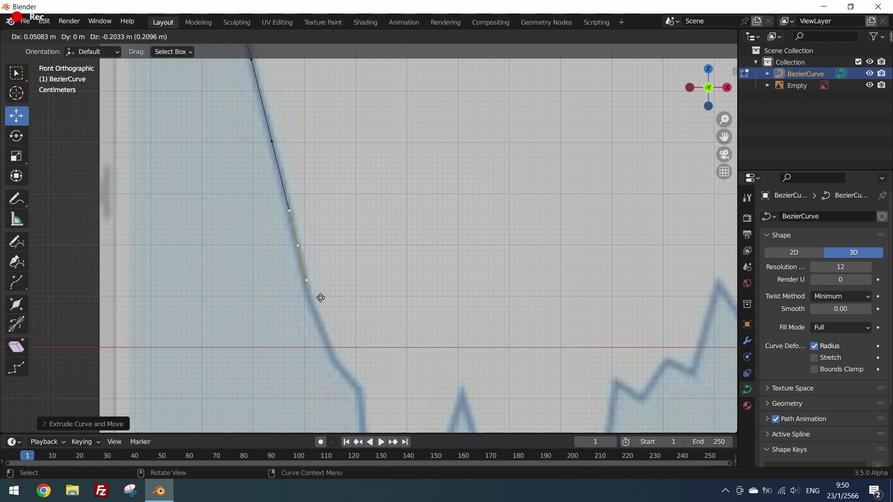
pyautogui.click(329, 344)
# Extrude curve points down the rest of the steep drop into the chart line's lowest valley at the Investing.com logo
pyautogui.press('e')
pyautogui.keyDown('shift'); pyautogui.moveTo(358, 413); pyautogui.dragTo(367, 169, button='middle'); pyautogui.keyUp('shift')
pyautogui.click(365, 290)
pyautogui.press('e')
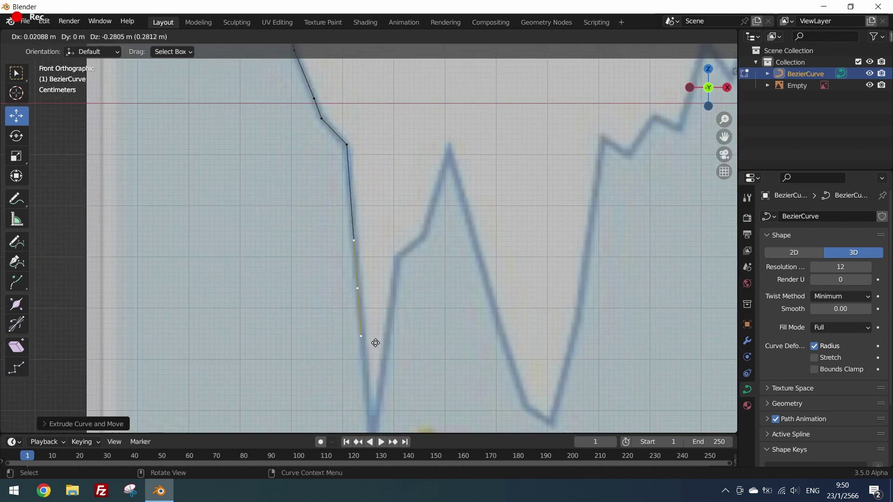
pyautogui.click(375, 341)
pyautogui.keyDown('shift'); pyautogui.moveTo(371, 322); pyautogui.dragTo(383, 192, button='middle'); pyautogui.keyUp('shift')
pyautogui.press('e')
pyautogui.click(387, 281)
pyautogui.press('e')
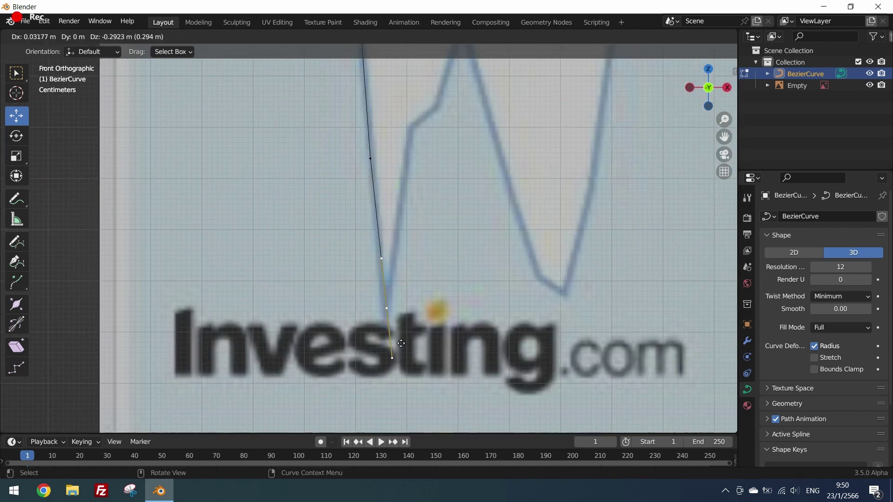
pyautogui.click(407, 275)
# Extrude curve points from the lowest valley over the slanted shoulder up to the narrow peak beside it
pyautogui.press('e')
pyautogui.click(436, 86)
pyautogui.keyDown('shift'); pyautogui.moveTo(436, 86); pyautogui.dragTo(390, 226, button='middle'); pyautogui.keyUp('shift')
pyautogui.press('e')
pyautogui.click(419, 201)
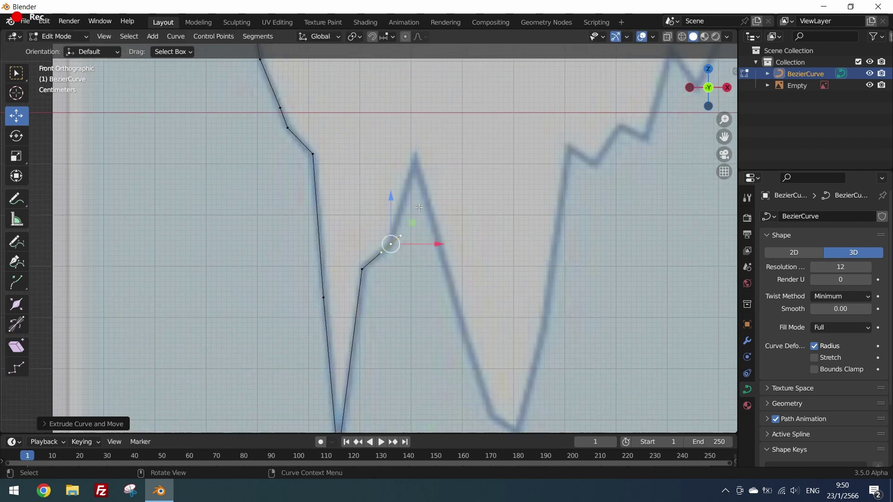
pyautogui.press('e')
pyautogui.click(446, 115)
# Extrude curve points from the narrow peak down to the bottom of the second deep valley
pyautogui.press('e')
pyautogui.click(523, 370)
pyautogui.keyDown('shift'); pyautogui.moveTo(523, 371); pyautogui.dragTo(434, 209, button='middle'); pyautogui.keyUp('shift')
pyautogui.press('e')
pyautogui.click(490, 259)
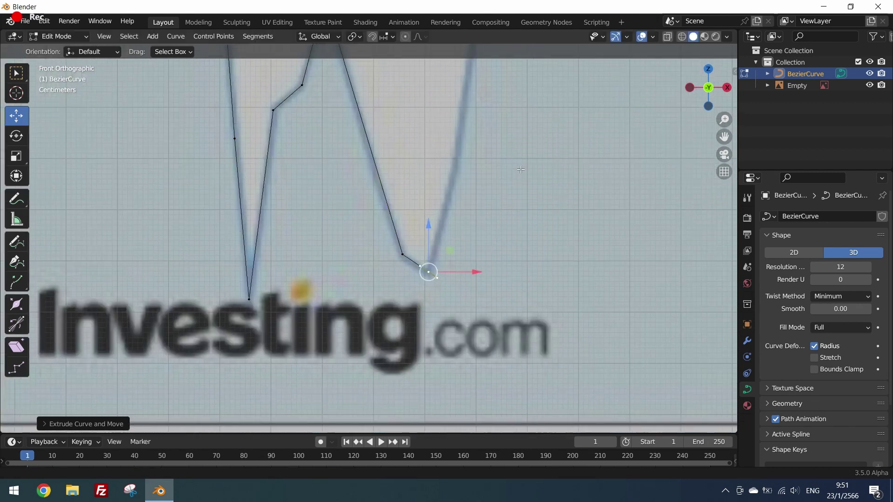
# Extrude four curve points up the steep rise from the second deep valley to its upper corner
pyautogui.keyDown('shift'); pyautogui.moveTo(491, 260); pyautogui.dragTo(425, 369, button='middle'); pyautogui.keyUp('shift')
pyautogui.press('e')
pyautogui.click(471, 159)
pyautogui.press('e')
pyautogui.click(459, 104)
pyautogui.press('e')
pyautogui.click(463, 52)
pyautogui.press('e')
pyautogui.click(440, 89)
# Extrude curve points along the small zigzag after the steep rise, over the next peak and into its dip
pyautogui.press('e')
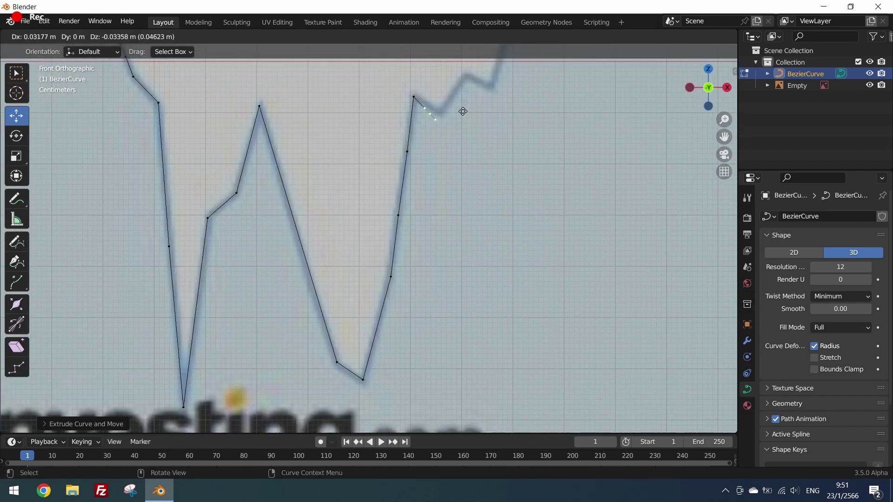
pyautogui.keyDown('shift'); pyautogui.moveTo(425, 251); pyautogui.dragTo(418, 268, button='middle'); pyautogui.keyUp('shift')
pyautogui.press('e')
pyautogui.click(443, 234)
pyautogui.press('e')
pyautogui.click(460, 234)
pyautogui.press('e')
pyautogui.click(476, 130)
pyautogui.press('e')
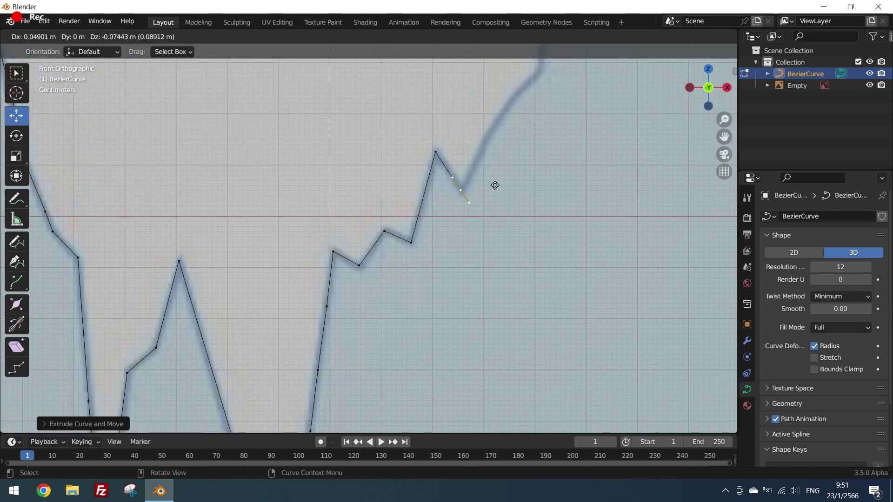
# Extrude curve points up the slope after the dip and the steep climb to the start of the plateau
pyautogui.press('e')
pyautogui.click(370, 272)
pyautogui.press('e')
pyautogui.click(392, 241)
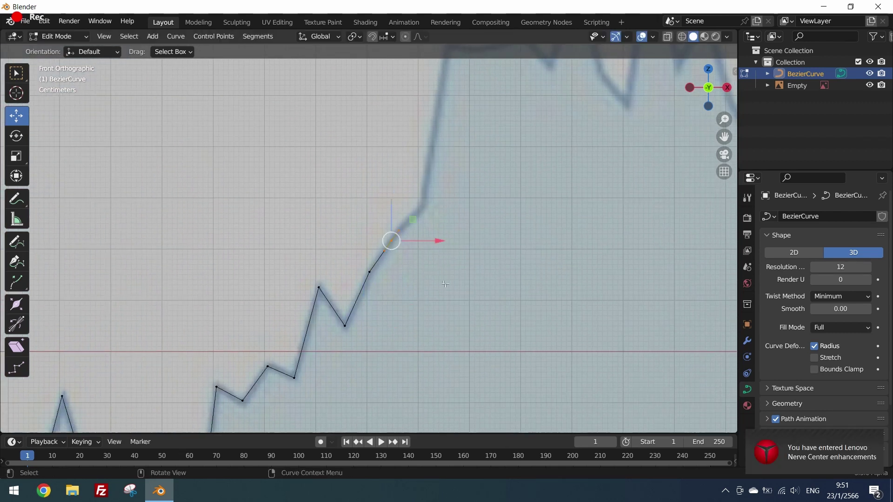
pyautogui.press('e')
pyautogui.click(451, 206)
pyautogui.keyDown('shift'); pyautogui.moveTo(484, 165); pyautogui.dragTo(453, 292, button='middle'); pyautogui.keyUp('shift')
pyautogui.press('e')
pyautogui.click(441, 195)
pyautogui.press('e')
pyautogui.click(451, 114)
# Extrude curve points along the nearly flat plateau, over the following peak and down to the next dip
pyautogui.press('e')
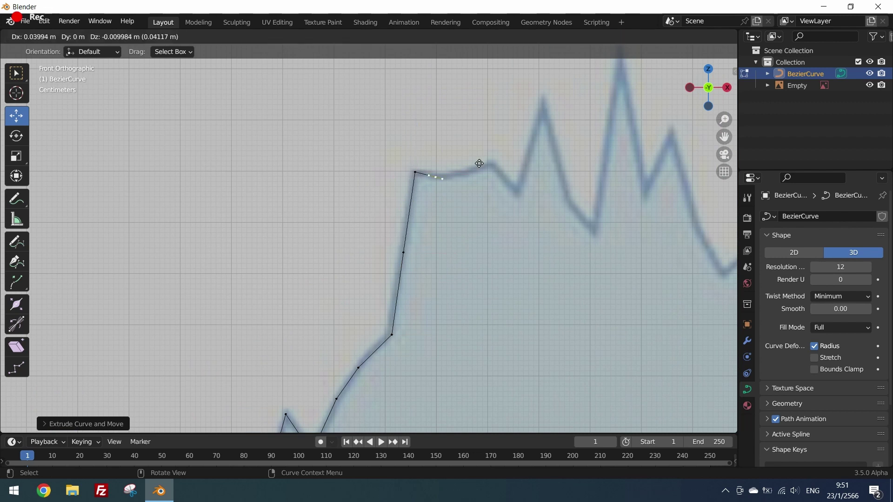
pyautogui.click(521, 164)
pyautogui.press('e')
pyautogui.click(538, 194)
pyautogui.press('e')
pyautogui.click(553, 137)
pyautogui.press('e')
pyautogui.click(558, 112)
pyautogui.press('e')
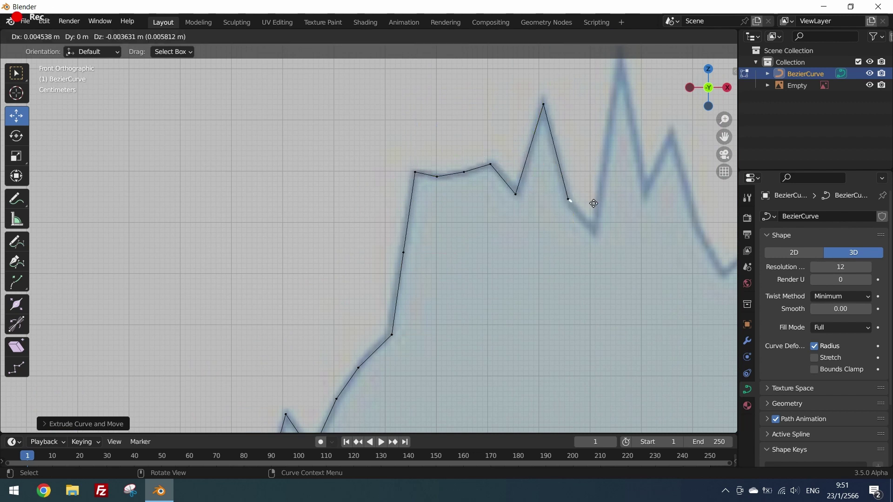
pyautogui.click(617, 234)
# Extrude curve points over the tall peak after the plateau, through its dip and onto the lower neighbouring peak
pyautogui.keyDown('shift'); pyautogui.moveTo(628, 232); pyautogui.dragTo(438, 343, button='middle'); pyautogui.keyUp('shift')
pyautogui.press('e')
pyautogui.click(463, 161)
pyautogui.press('e')
pyautogui.click(487, 303)
pyautogui.press('e')
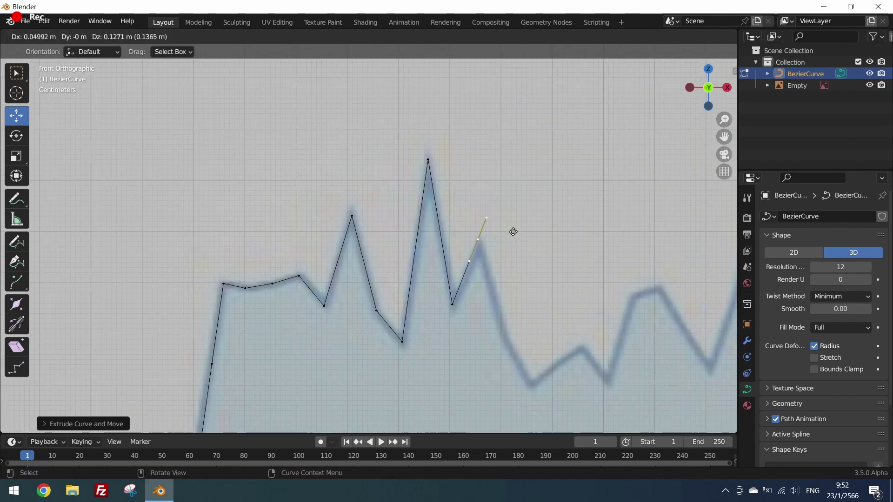
pyautogui.click(516, 235)
# Extrude curve points down from the lower peak, across the small bump and flat-topped hump to the next valley
pyautogui.press('e')
pyautogui.click(539, 328)
pyautogui.keyDown('shift'); pyautogui.moveTo(547, 329); pyautogui.dragTo(400, 228, button='middle'); pyautogui.keyUp('shift')
pyautogui.press('e')
pyautogui.click(474, 244)
pyautogui.press('e')
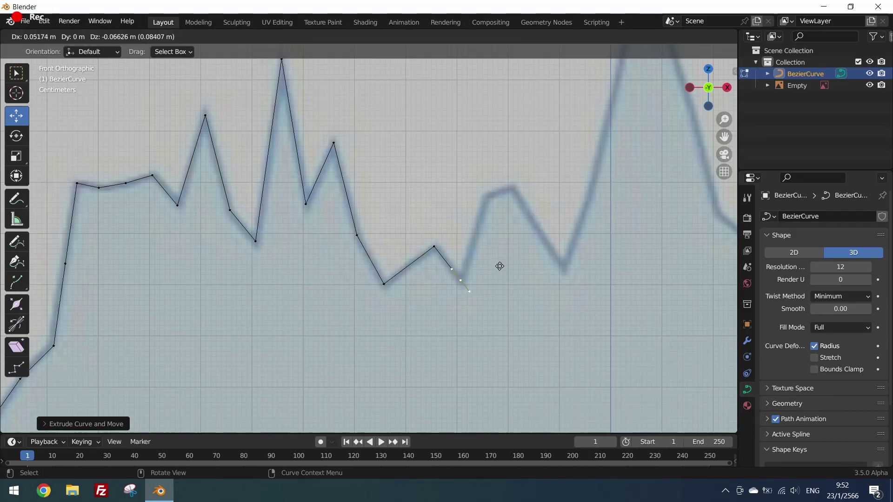
pyautogui.click(611, 250)
# Extrude curve points up the long climb to the high peak near the vertical axis
pyautogui.keyDown('shift'); pyautogui.moveTo(623, 214); pyautogui.dragTo(426, 320, button='middle'); pyautogui.keyUp('shift')
pyautogui.press('e')
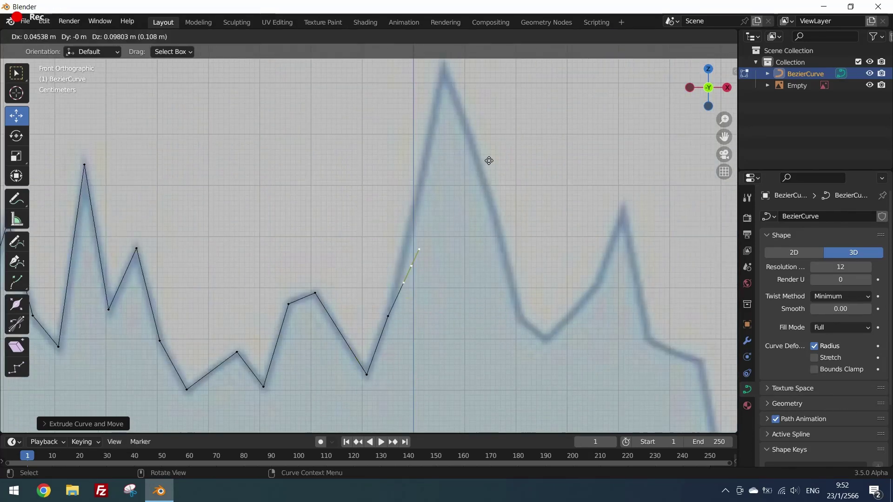
pyautogui.click(493, 131)
pyautogui.press('e')
pyautogui.click(482, 122)
pyautogui.keyDown('shift'); pyautogui.moveTo(481, 125); pyautogui.dragTo(463, 258, button='middle'); pyautogui.keyUp('shift')
pyautogui.press('e')
pyautogui.click(468, 169)
# Extrude curve points down the far slope of the high peak to the valley at its foot
pyautogui.keyDown('shift'); pyautogui.moveTo(486, 231); pyautogui.dragTo(412, 169, button='middle'); pyautogui.keyUp('shift')
pyautogui.press('e')
pyautogui.click(443, 236)
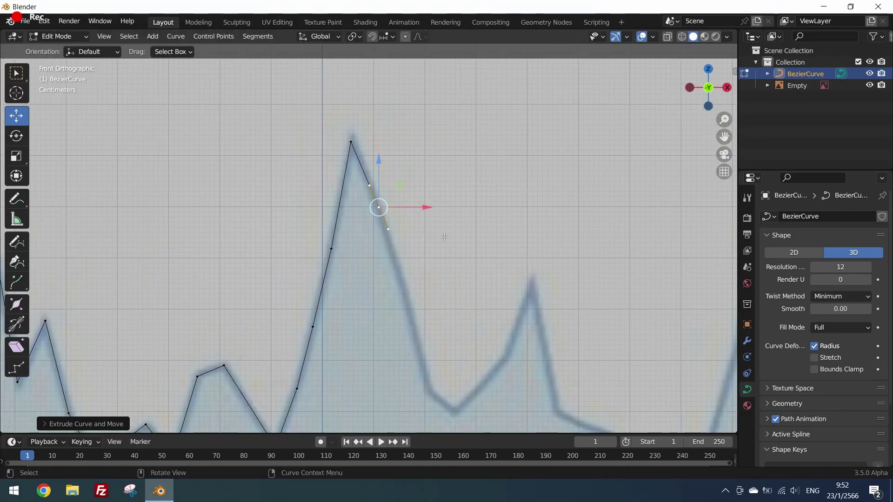
pyautogui.press('e')
pyautogui.click(434, 339)
pyautogui.press('e')
pyautogui.click(457, 428)
pyautogui.keyDown('shift'); pyautogui.moveTo(486, 388); pyautogui.dragTo(386, 270, button='middle'); pyautogui.keyUp('shift')
pyautogui.press('e')
pyautogui.click(414, 294)
# Extrude curve points up over the next sharp peak and down onto the gently sloping ledge
pyautogui.press('e')
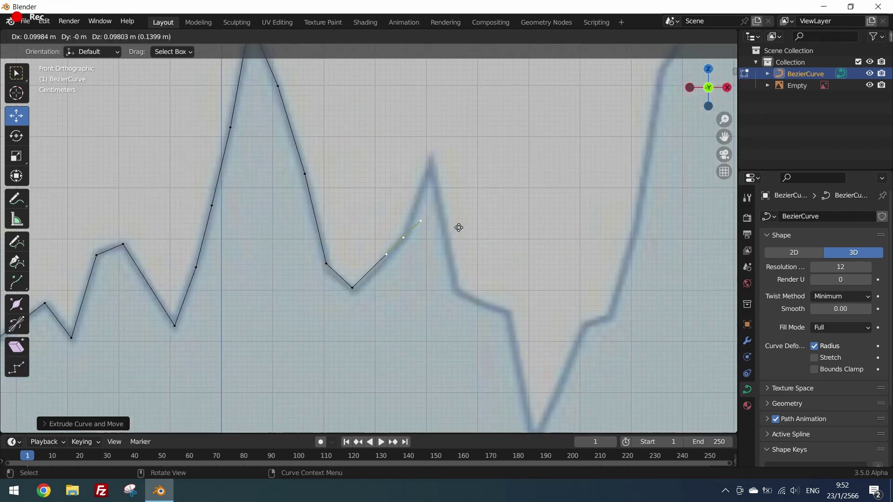
pyautogui.click(466, 225)
pyautogui.press('e')
pyautogui.click(480, 140)
pyautogui.press('e')
pyautogui.press('e')
pyautogui.click(435, 239)
# Extrude curve points from the ledge through the V-shaped valley and up onto the short step beyond it
pyautogui.press('e')
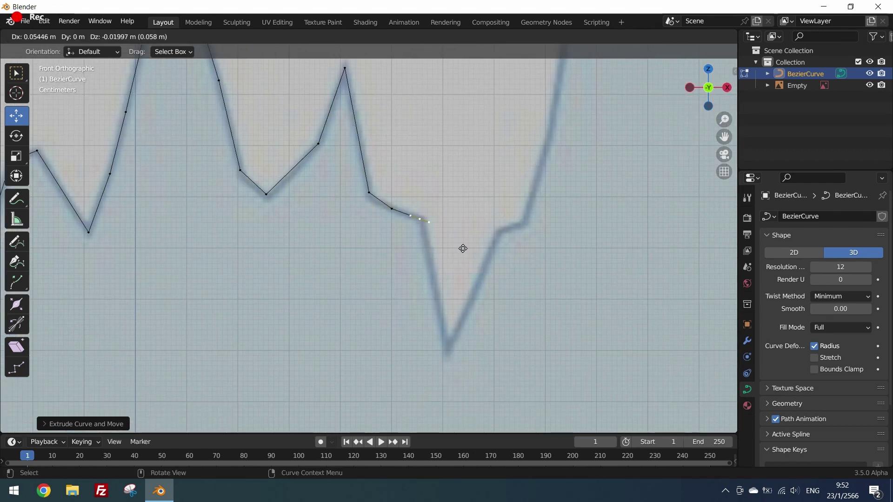
pyautogui.click(480, 375)
pyautogui.press('e')
pyautogui.click(538, 226)
pyautogui.press('e')
pyautogui.click(566, 213)
# Extrude curve points from the short step up the long steep rise toward the dotted price line
pyautogui.keyDown('shift'); pyautogui.moveTo(566, 213); pyautogui.dragTo(398, 341, button='middle'); pyautogui.keyUp('shift')
pyautogui.press('e')
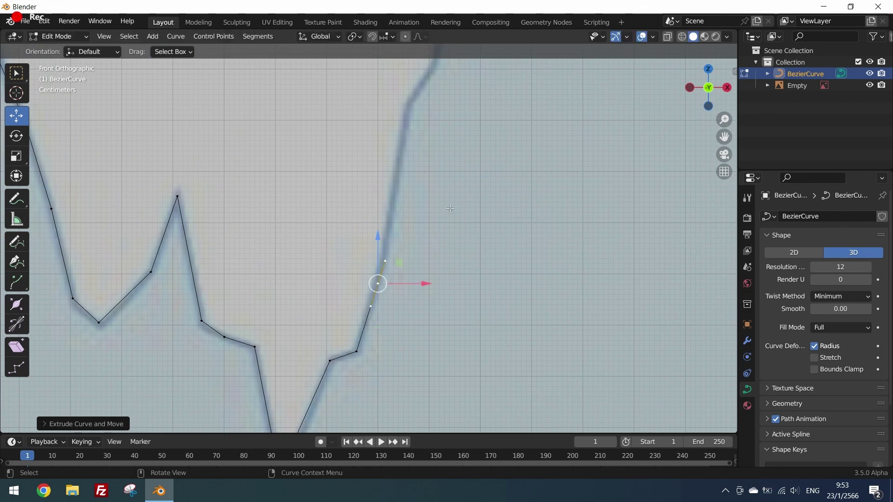
pyautogui.click(460, 106)
pyautogui.keyDown('shift'); pyautogui.moveTo(458, 114); pyautogui.dragTo(445, 251, button='middle'); pyautogui.keyUp('shift')
pyautogui.press('e')
pyautogui.click(453, 205)
pyautogui.press('e')
pyautogui.click(478, 165)
# Extrude curve points over the peak at the dotted price line and down into the dip after it
pyautogui.keyDown('shift'); pyautogui.moveTo(478, 165); pyautogui.dragTo(437, 298, button='middle'); pyautogui.keyUp('shift')
pyautogui.press('e')
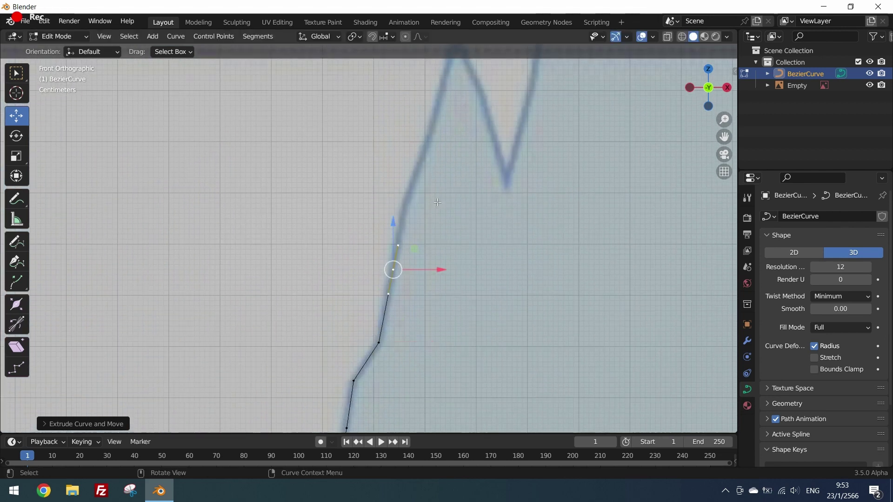
pyautogui.press('e')
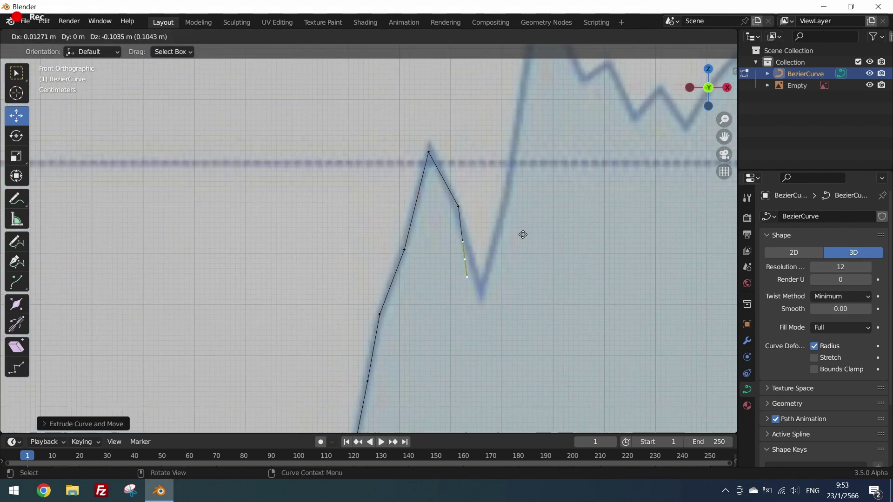
pyautogui.click(531, 239)
pyautogui.press('e')
pyautogui.click(540, 266)
# Extrude curve points from the dip up the final steep climb to the chart line's highest point
pyautogui.press('e')
pyautogui.click(564, 168)
pyautogui.keyDown('shift'); pyautogui.moveTo(566, 144); pyautogui.dragTo(460, 270, button='middle'); pyautogui.keyUp('shift')
pyautogui.press('e')
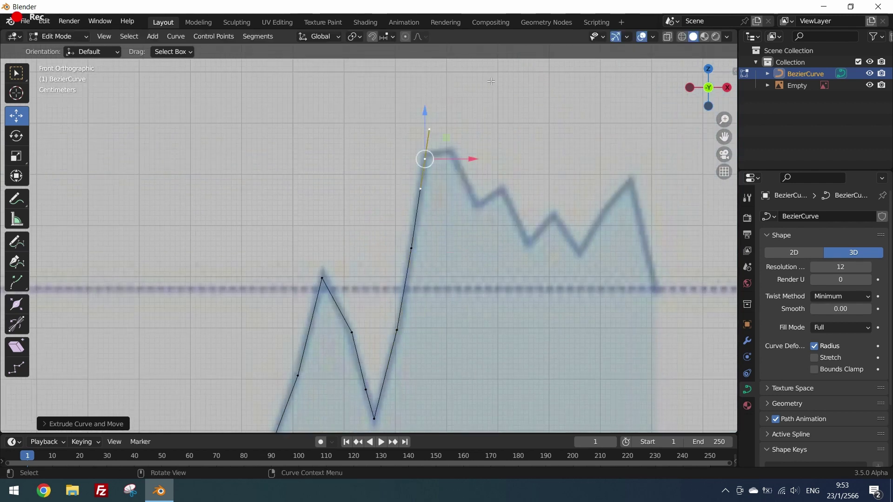
pyautogui.press('e')
pyautogui.click(515, 73)
# Extrude curve points through the closing zigzag down to the chart line's end at the dotted price line
pyautogui.press('e')
pyautogui.click(540, 155)
pyautogui.press('e')
pyautogui.click(569, 149)
pyautogui.press('e')
pyautogui.click(583, 209)
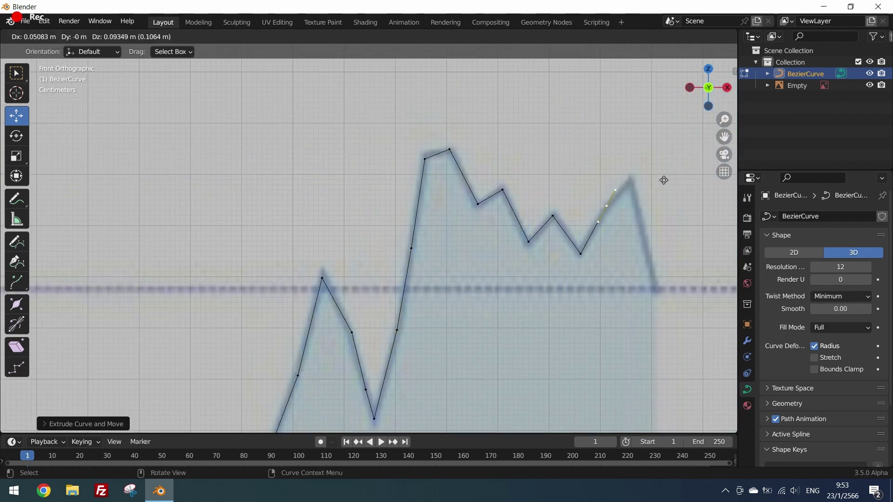
pyautogui.click(693, 259)
pyautogui.scroll(-4, 538, 212)
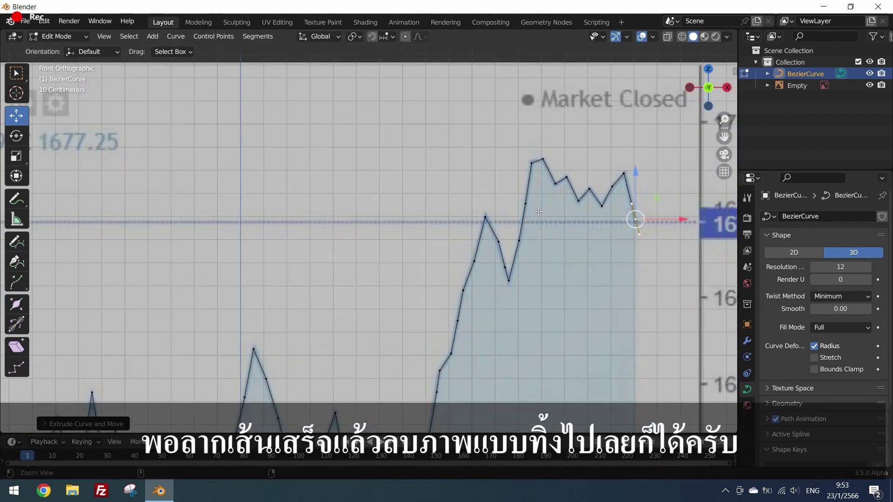
pyautogui.scroll(-6, 538, 212)
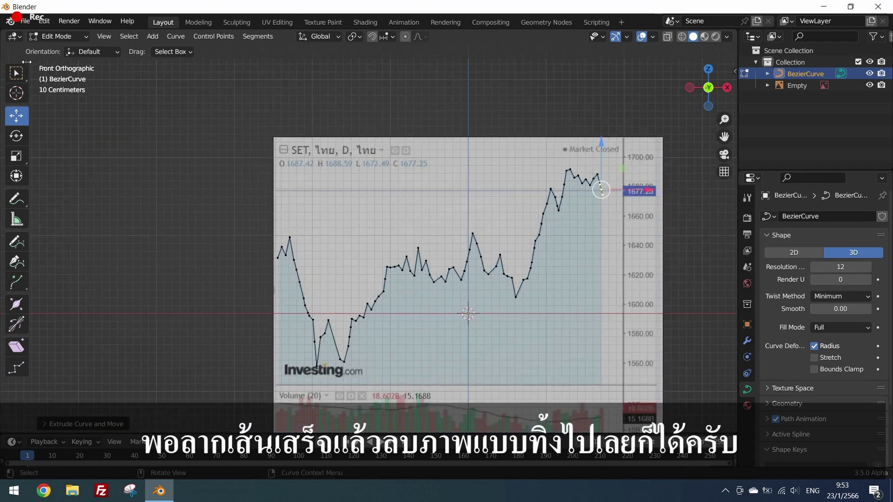
# Return to Object Mode and delete the chart reference image
pyautogui.click(16, 73)
pyautogui.press('Tab')
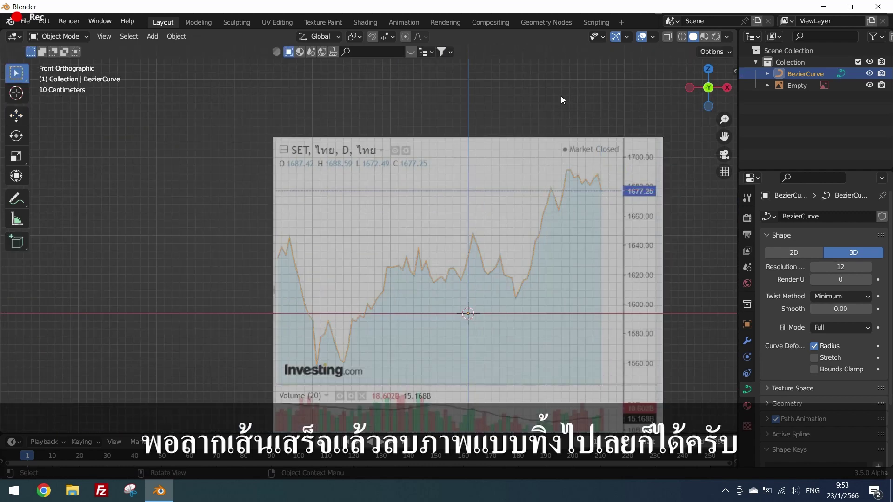
pyautogui.click(565, 92)
pyautogui.click(602, 230)
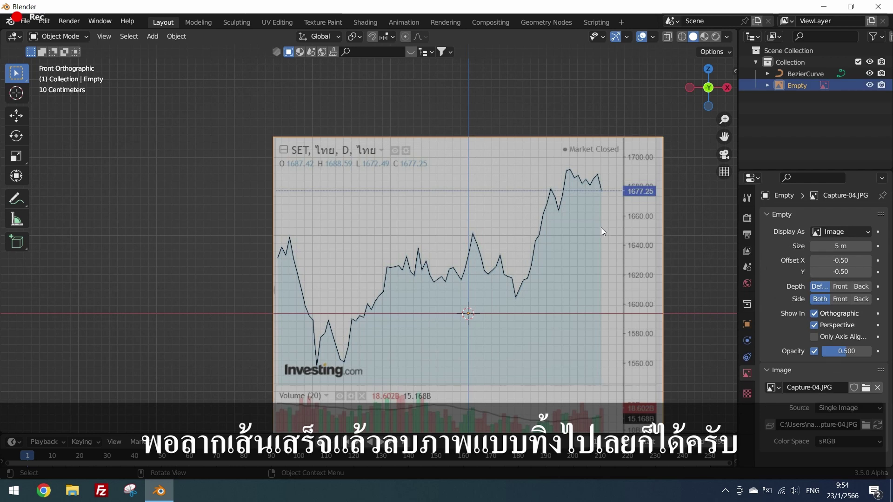
pyautogui.press('Delete')
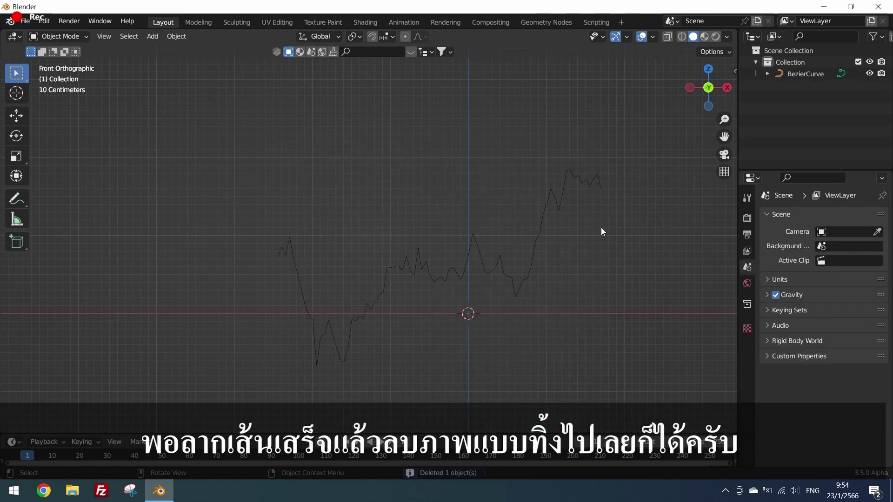
# Select the traced curve and set its round bevel depth to 0.05 m in the curve geometry settings
pyautogui.click(561, 203)
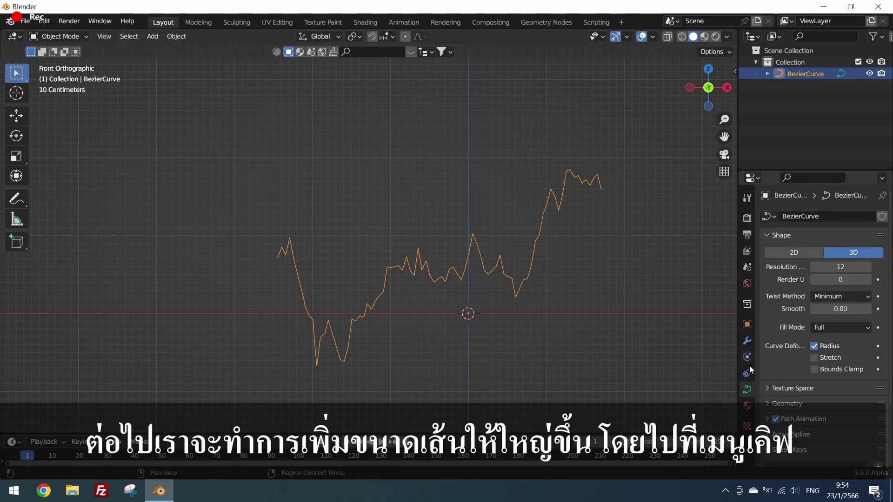
pyautogui.scroll(-3, 810, 339)
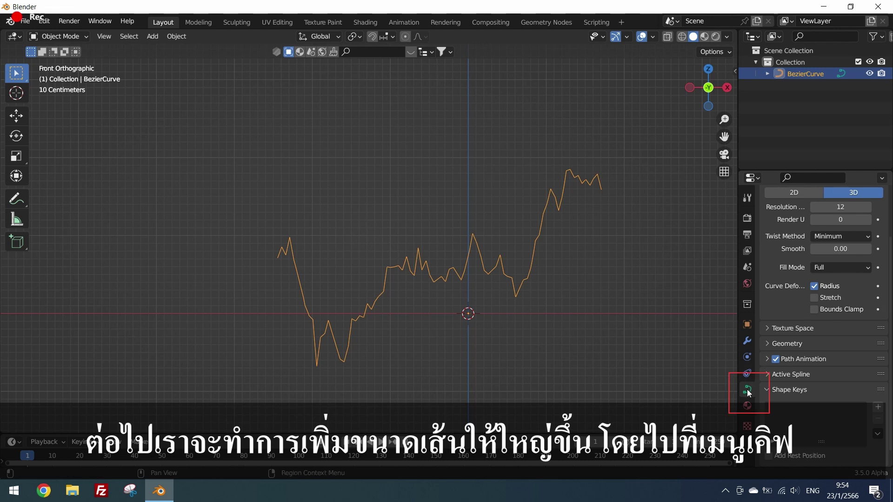
pyautogui.click(768, 344)
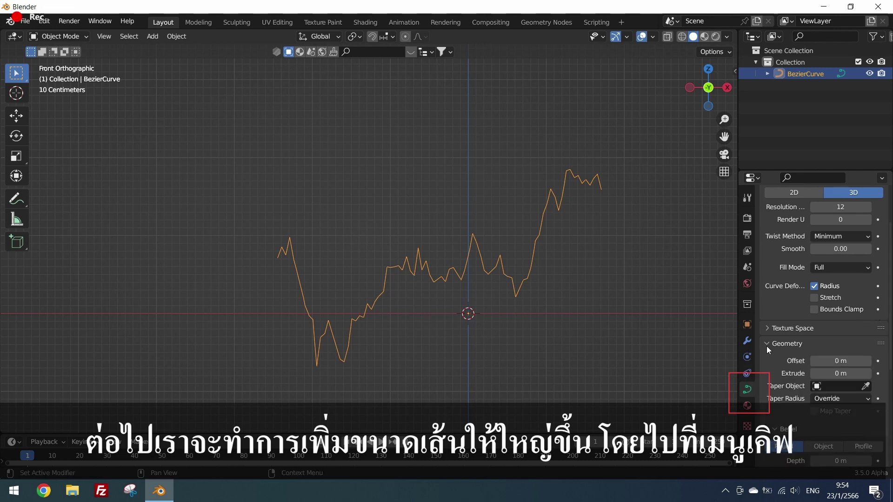
pyautogui.scroll(-6, 766, 346)
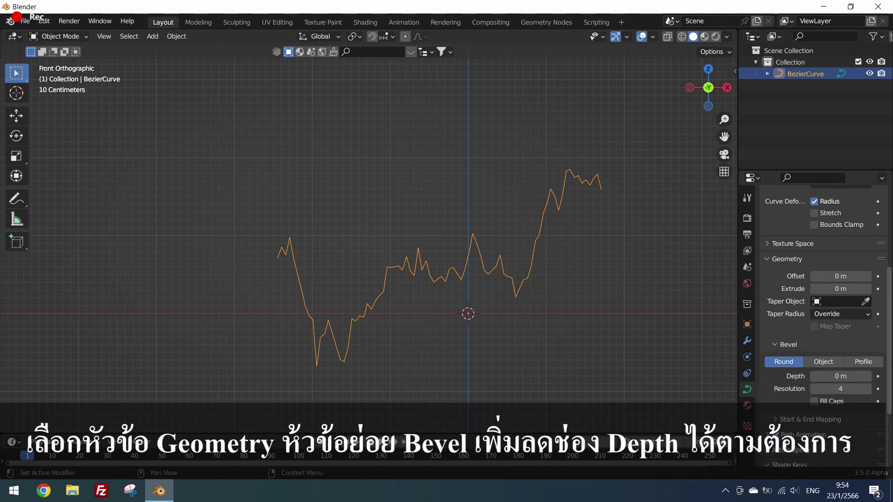
pyautogui.click(868, 334)
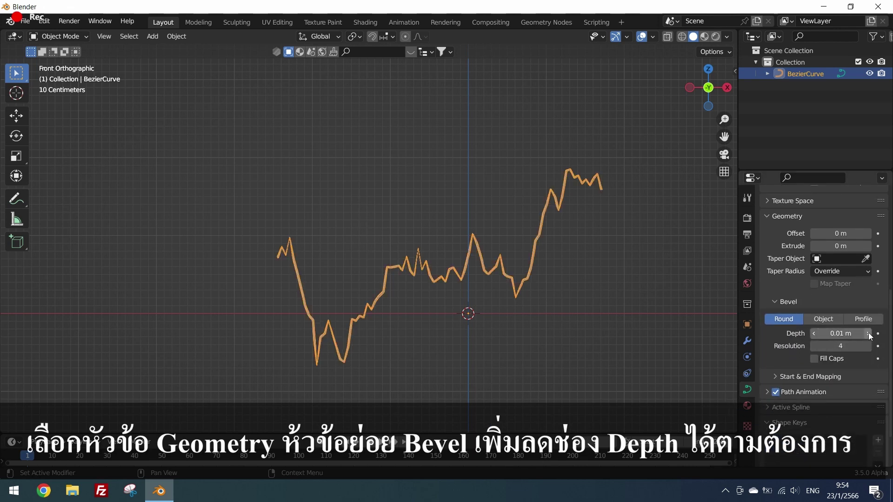
pyautogui.click(869, 334)
pyautogui.click(868, 334)
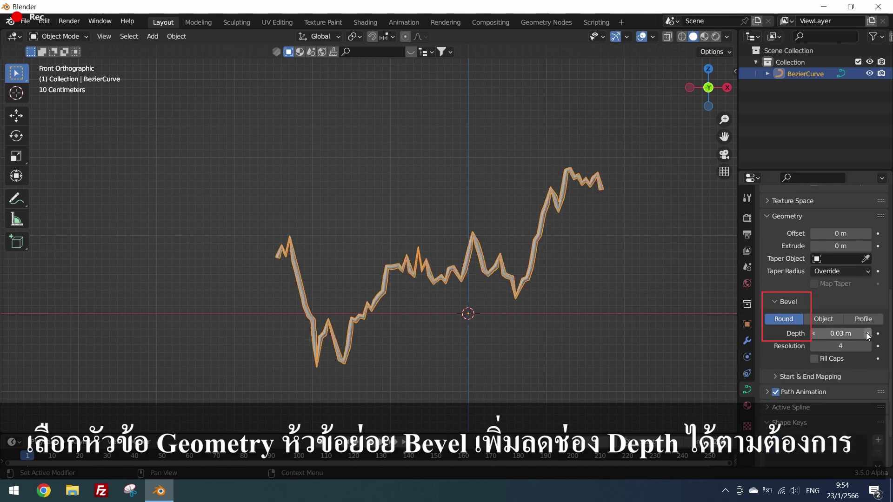
pyautogui.click(869, 334)
pyautogui.click(868, 334)
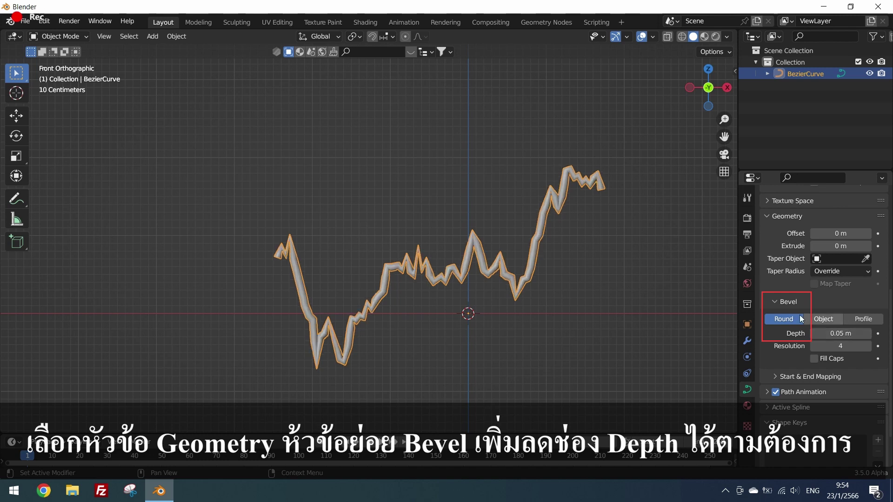
# Deselect the curve and reduce its bevel depth to 0.01 m
pyautogui.click(619, 283)
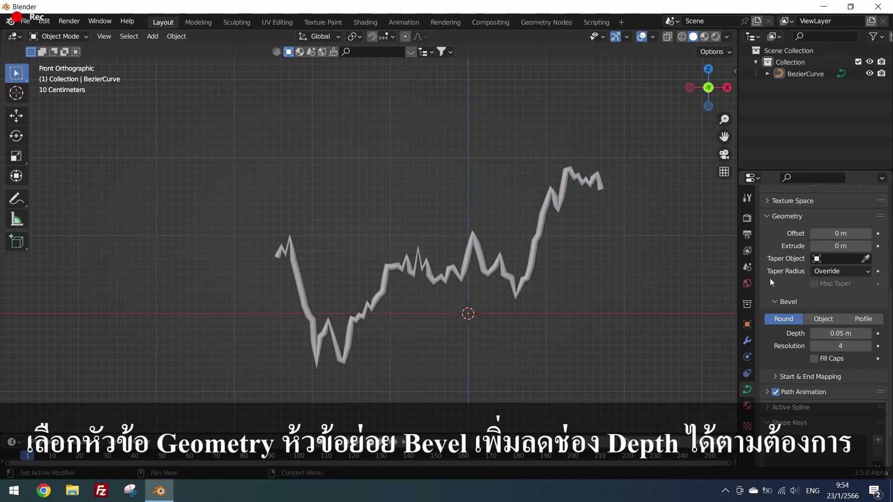
pyautogui.click(814, 334)
pyautogui.click(814, 333)
pyautogui.click(814, 334)
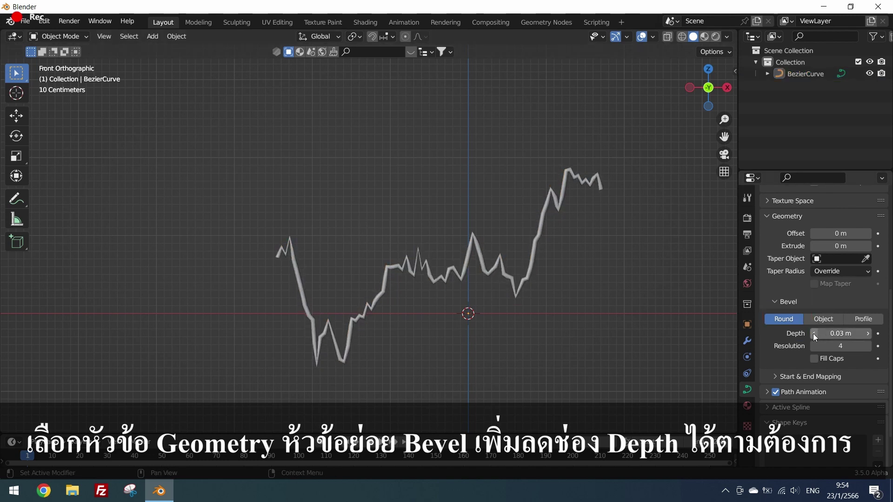
pyautogui.click(814, 334)
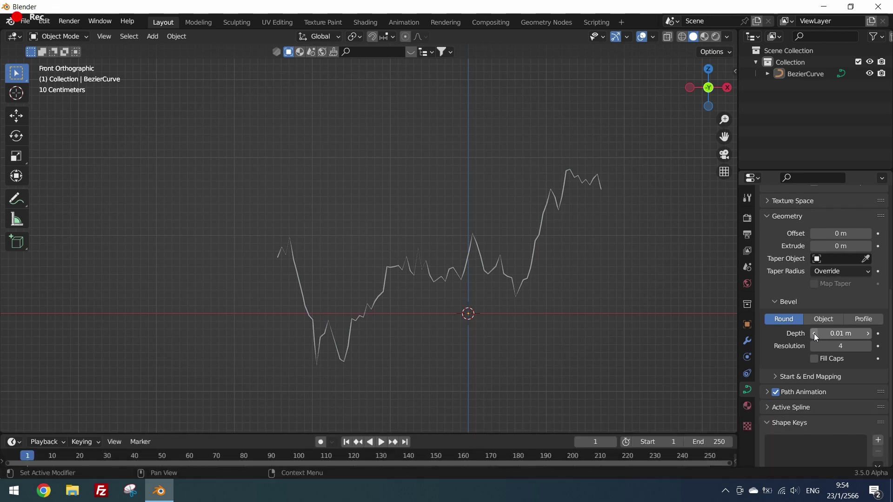
# Try a bevel depth of 0.02 m on the traced curve and undo it
pyautogui.click(869, 334)
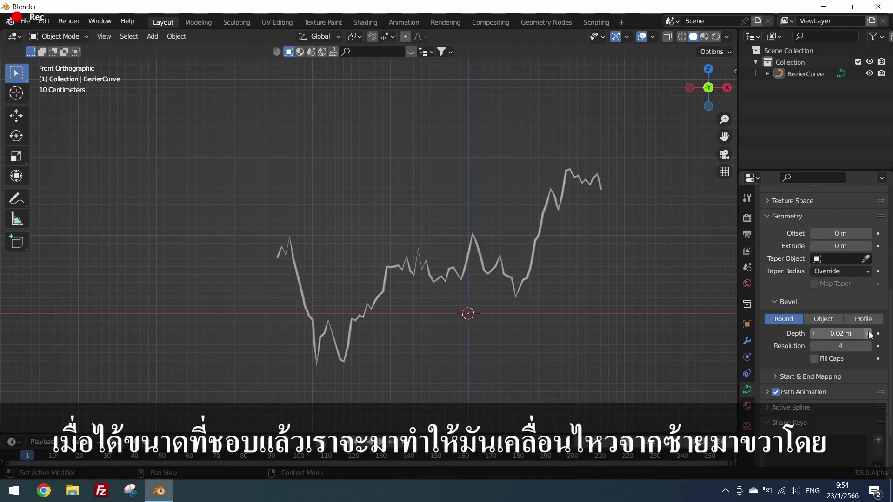
pyautogui.hotkey('ctrl', 'z')
# Select the curve and keyframe its Start & End Mapping end factor at 0 on frame 0
pyautogui.click(554, 231)
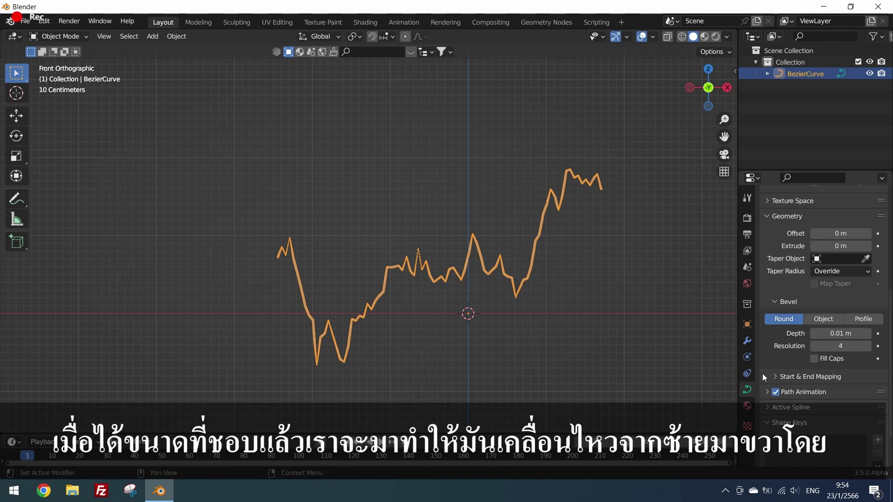
pyautogui.click(775, 377)
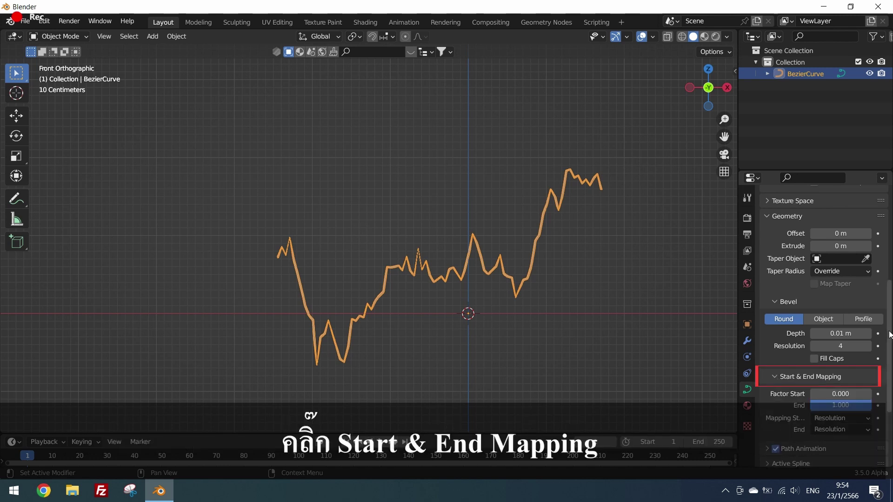
pyautogui.scroll(-5, 832, 325)
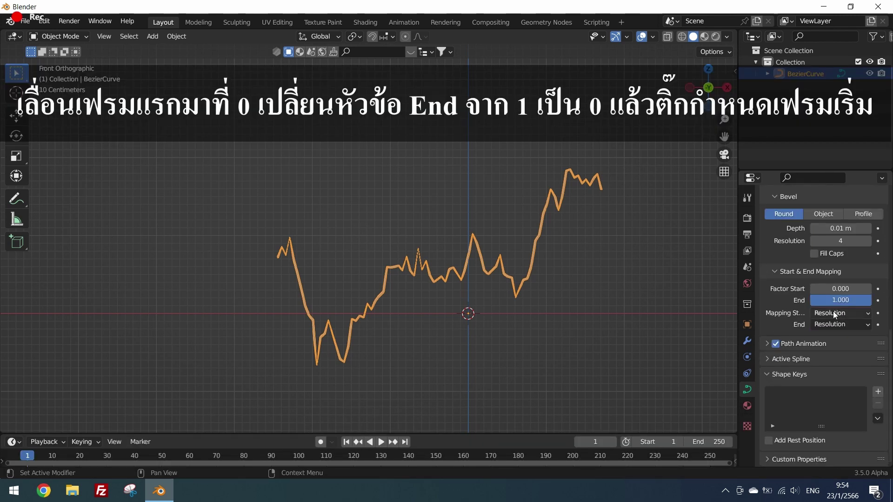
pyautogui.moveTo(26, 459); pyautogui.dragTo(25, 464)
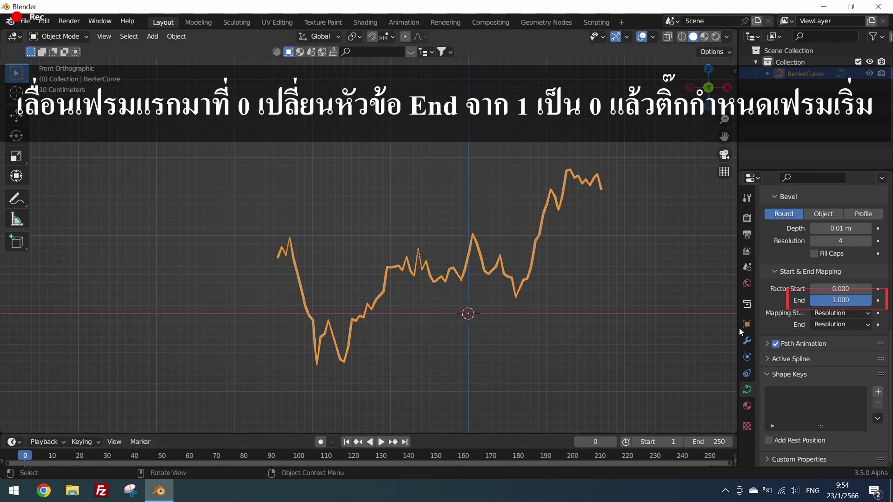
pyautogui.moveTo(841, 300); pyautogui.dragTo(772, 297)
pyautogui.click(878, 300)
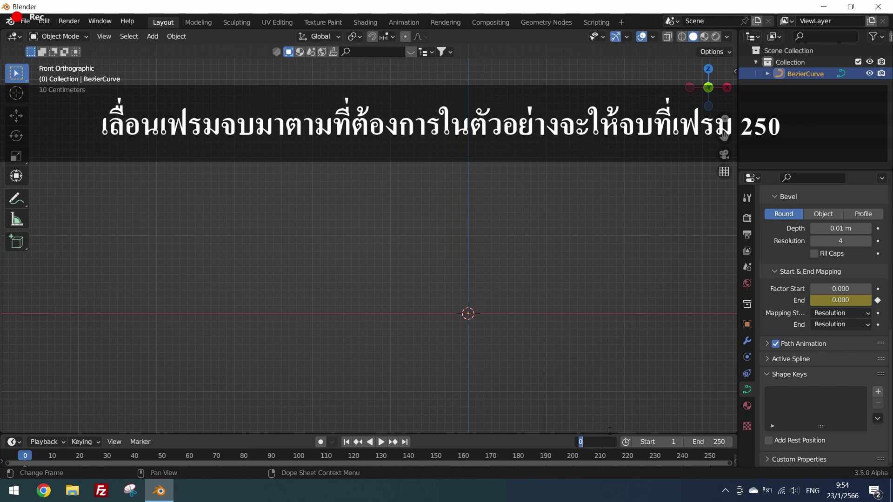
# Go to frame 250, set the mapping end factor to 1 and keyframe it
pyautogui.write('250')
pyautogui.press('Return')
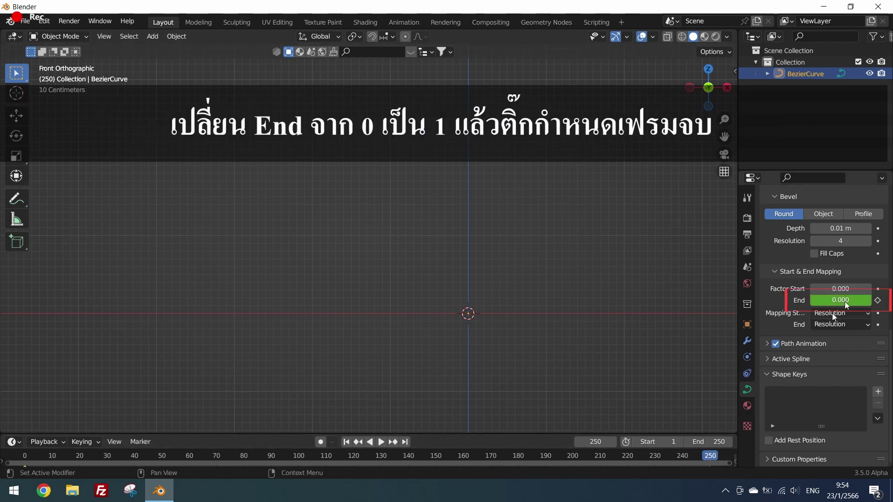
pyautogui.moveTo(847, 299); pyautogui.dragTo(858, 285)
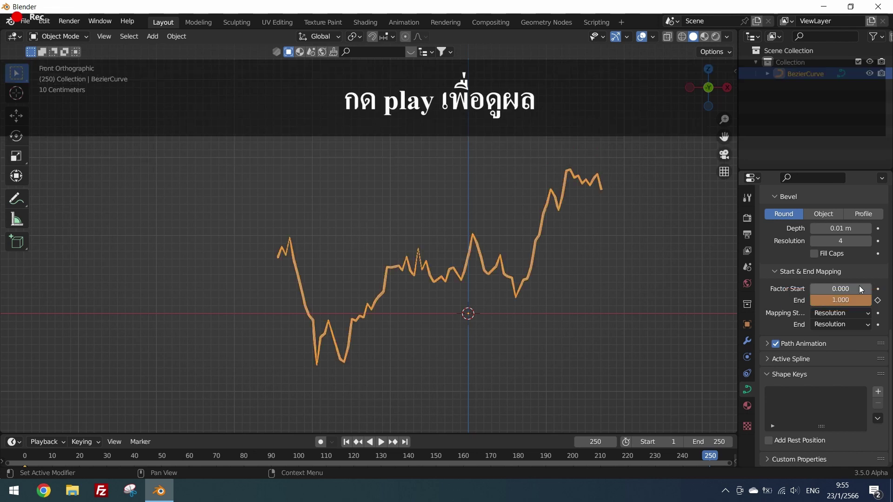
pyautogui.click(877, 301)
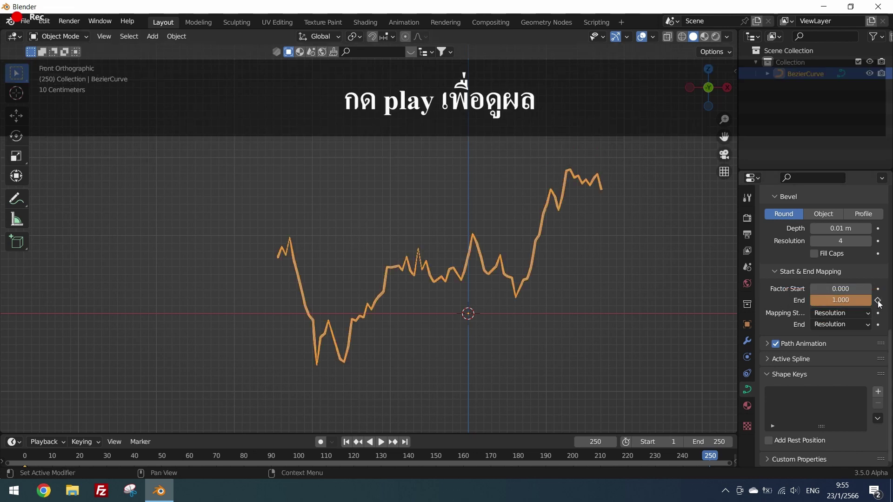
# Play the line-drawing animation and scrub the timeline to frame 250 to check the growth
pyautogui.press('space')
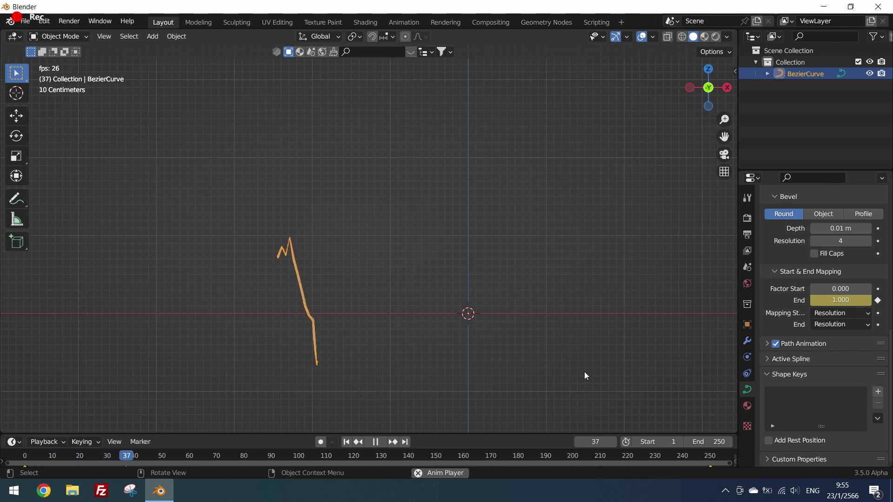
pyautogui.press('space')
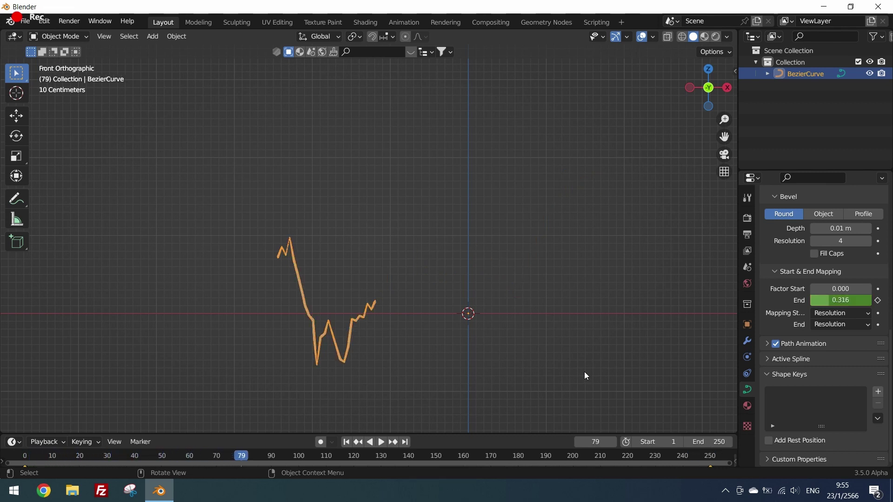
pyautogui.moveTo(242, 456); pyautogui.dragTo(634, 474)
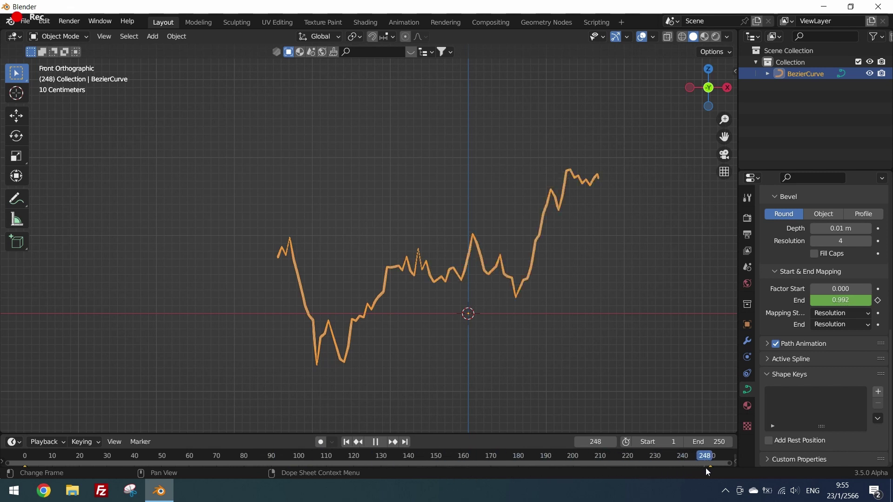
pyautogui.moveTo(706, 469); pyautogui.dragTo(710, 470)
pyautogui.click(601, 252)
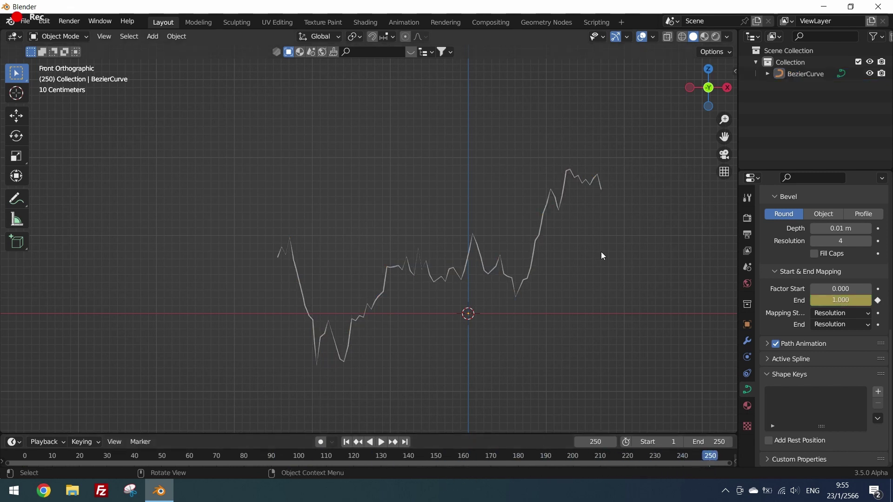
pyautogui.click(565, 198)
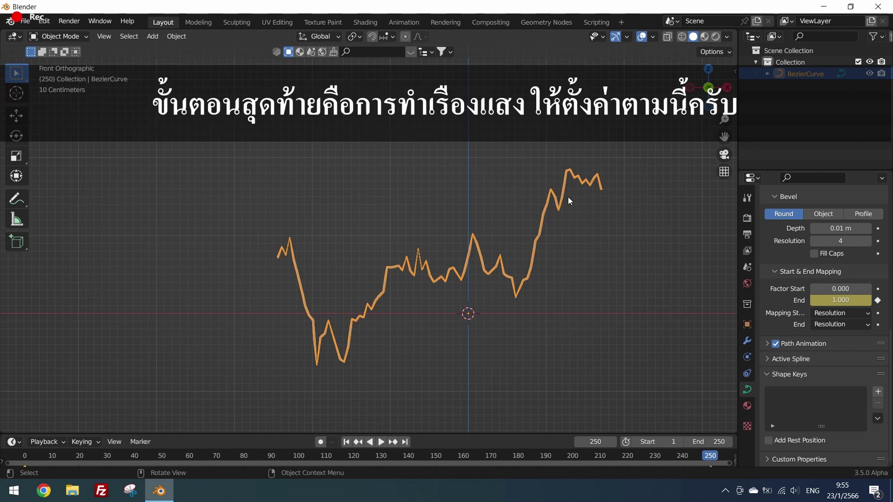
# Enable Ambient Occlusion, Bloom and Screen Space Reflections in the Eevee render settings
pyautogui.click(748, 219)
pyautogui.scroll(4, 828, 261)
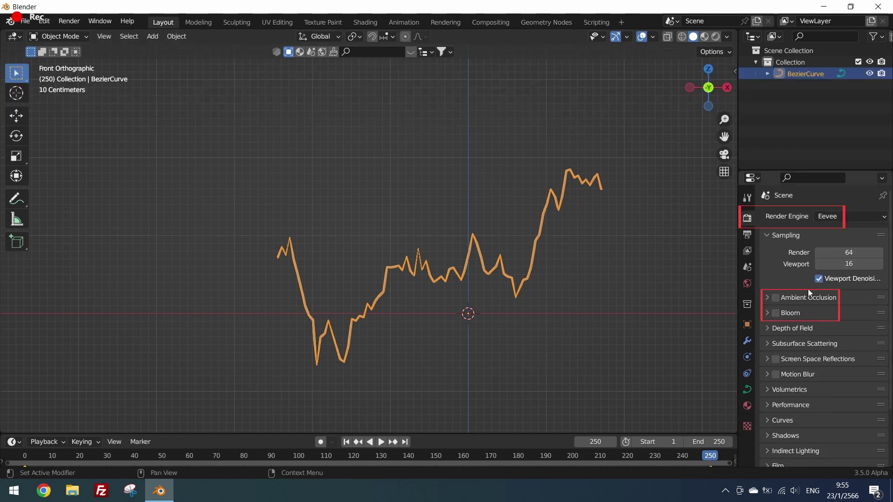
pyautogui.click(776, 298)
pyautogui.click(775, 360)
pyautogui.click(767, 360)
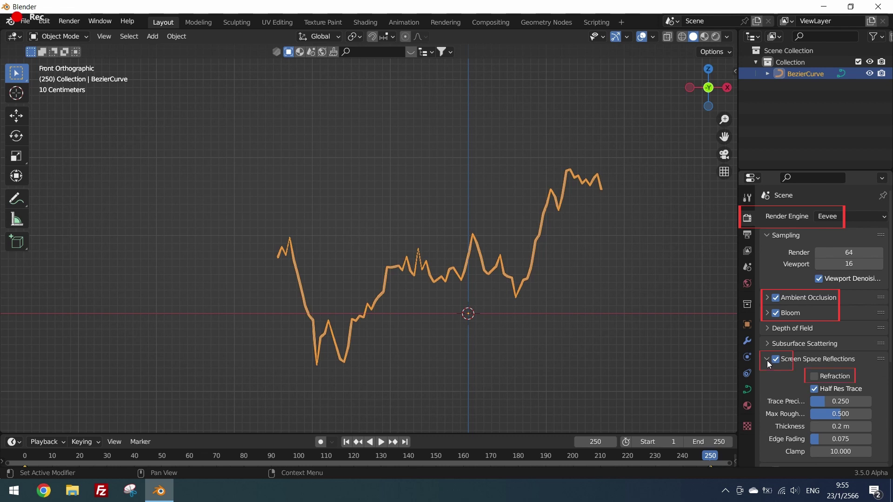
pyautogui.click(778, 362)
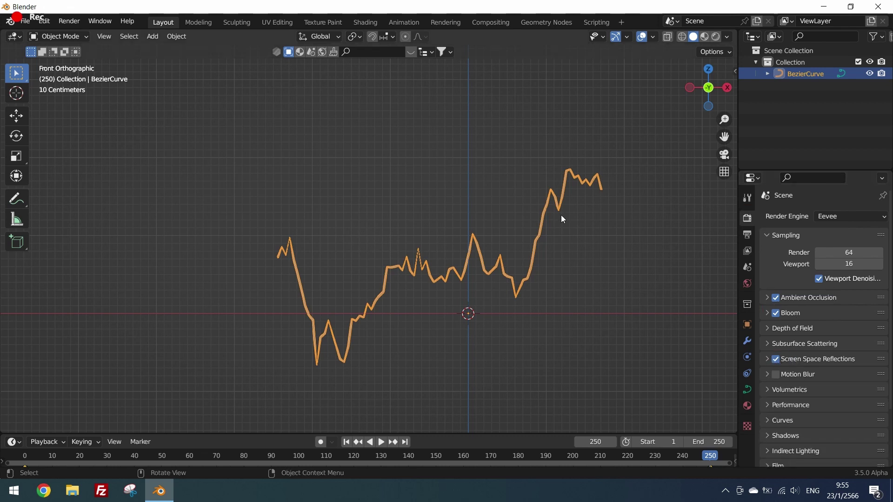
# Select the curve, give it a new material and change its surface shader to Emission
pyautogui.click(570, 224)
pyautogui.click(560, 203)
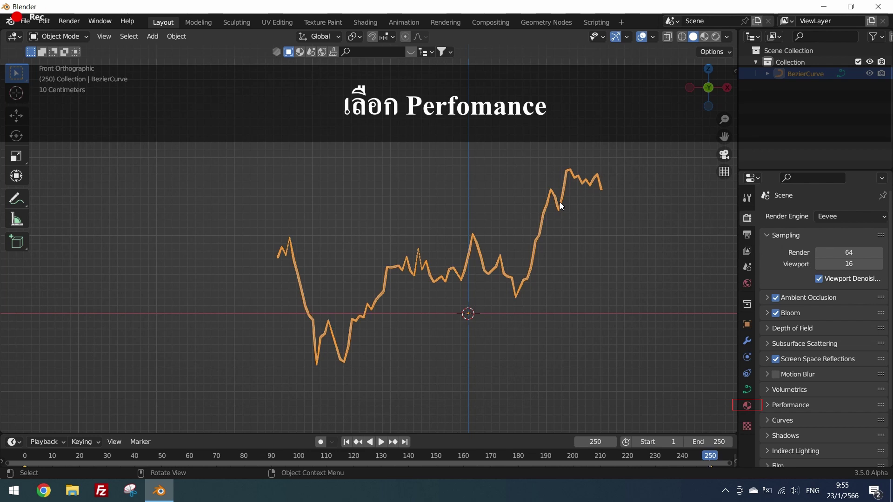
pyautogui.click(745, 408)
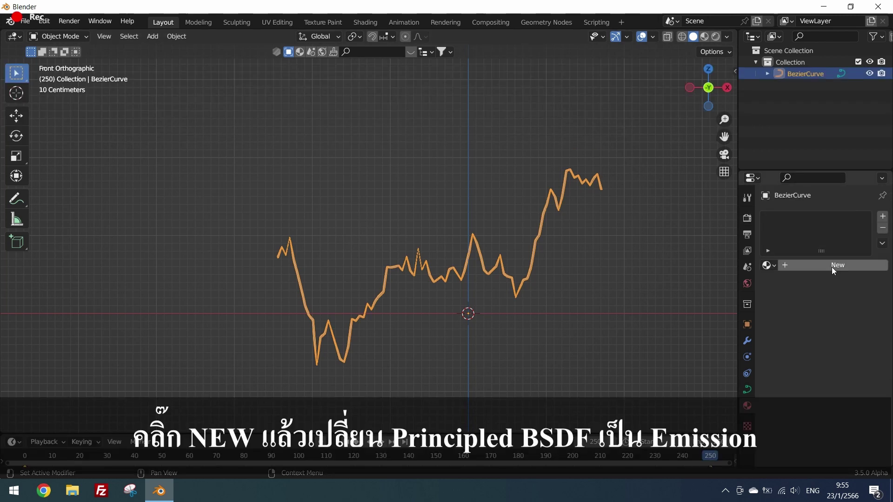
pyautogui.click(833, 267)
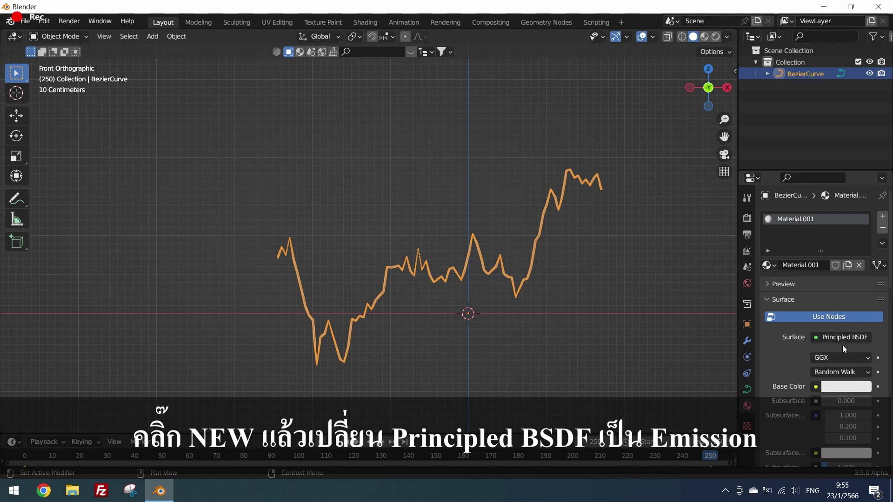
pyautogui.click(844, 343)
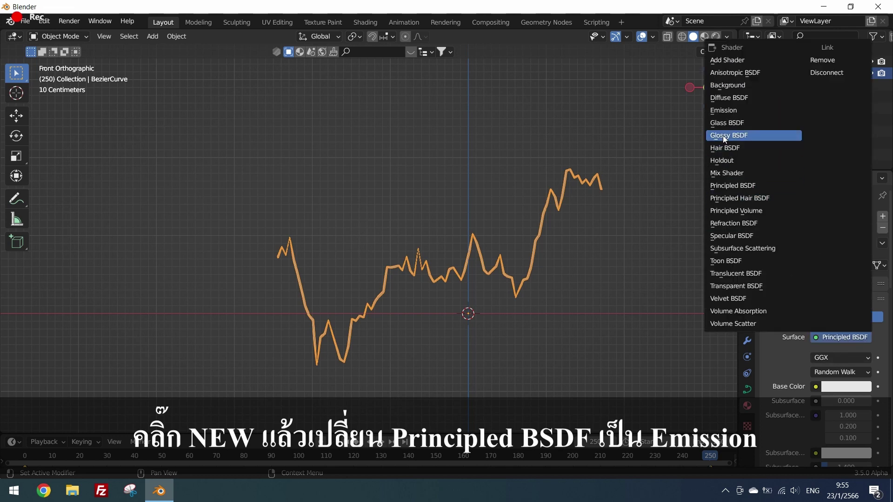
pyautogui.click(724, 110)
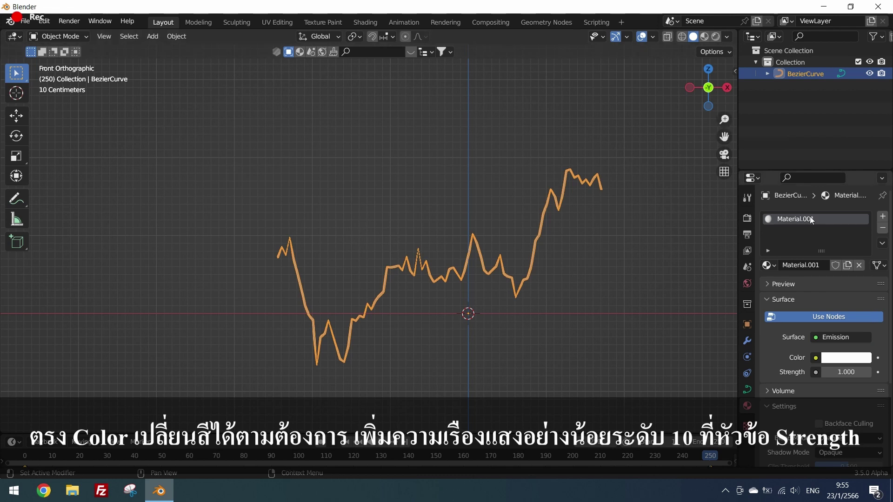
# Set the emission color to bright green with hue 0.321 and full saturation, and its strength to 10
pyautogui.click(850, 361)
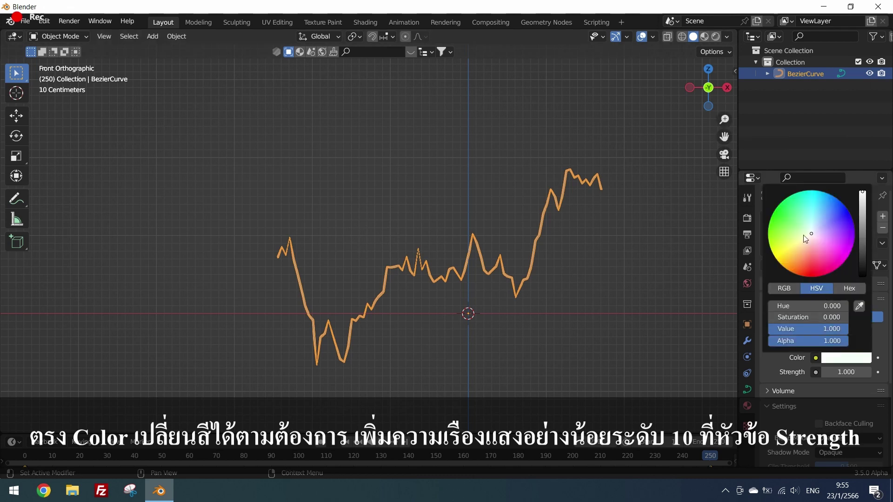
pyautogui.moveTo(803, 235); pyautogui.dragTo(768, 228)
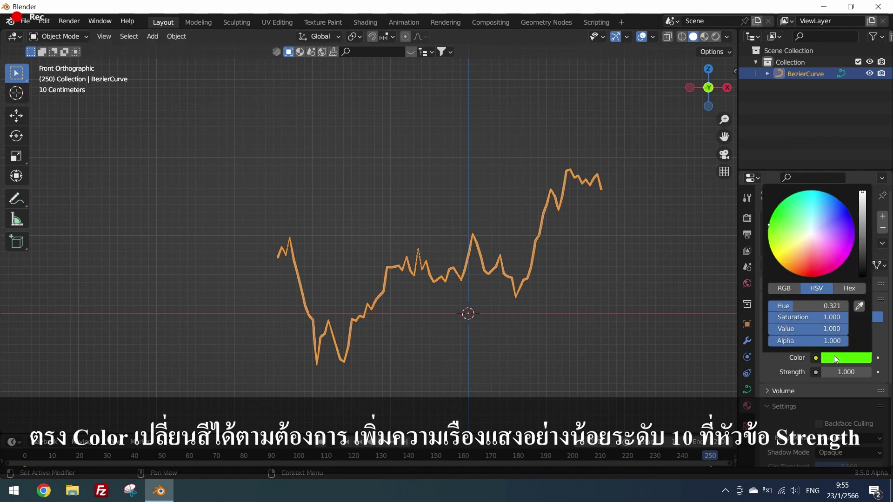
pyautogui.click(858, 373)
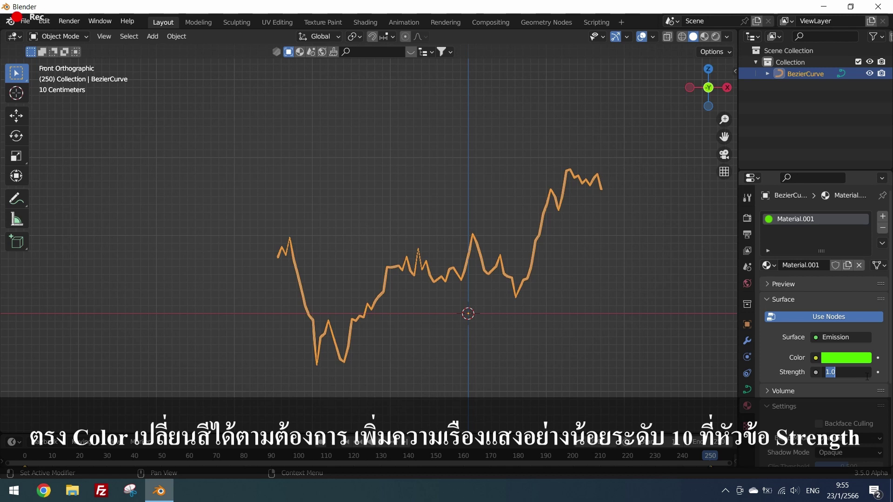
pyautogui.write('1')
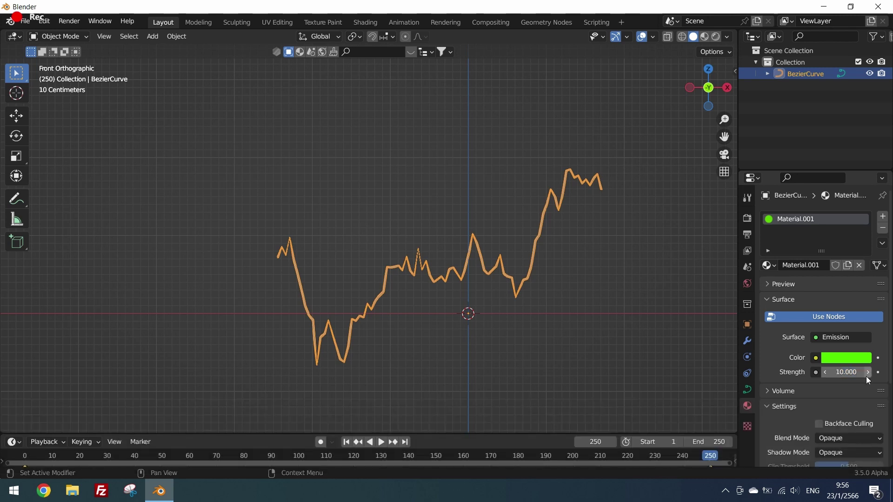
# Deselect the curve, switch the viewport to Material Preview, and play and scrub the glowing animation to frame 250
pyautogui.click(601, 252)
pyautogui.click(705, 37)
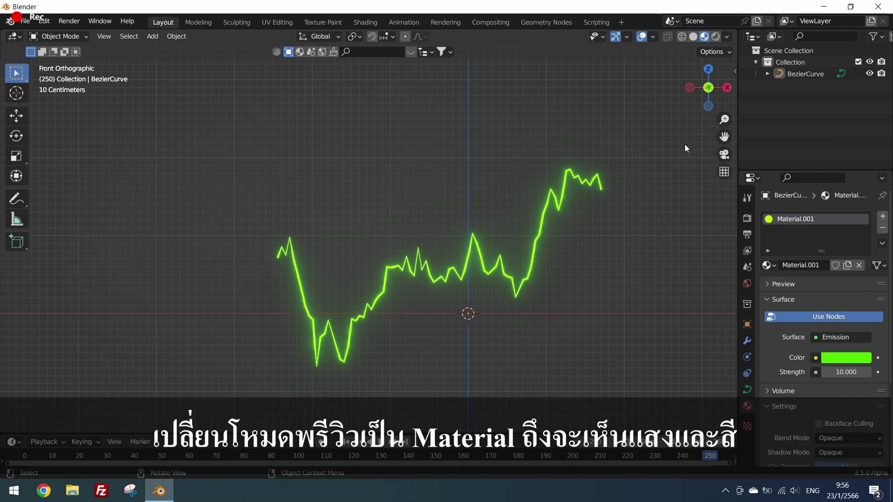
pyautogui.press('space')
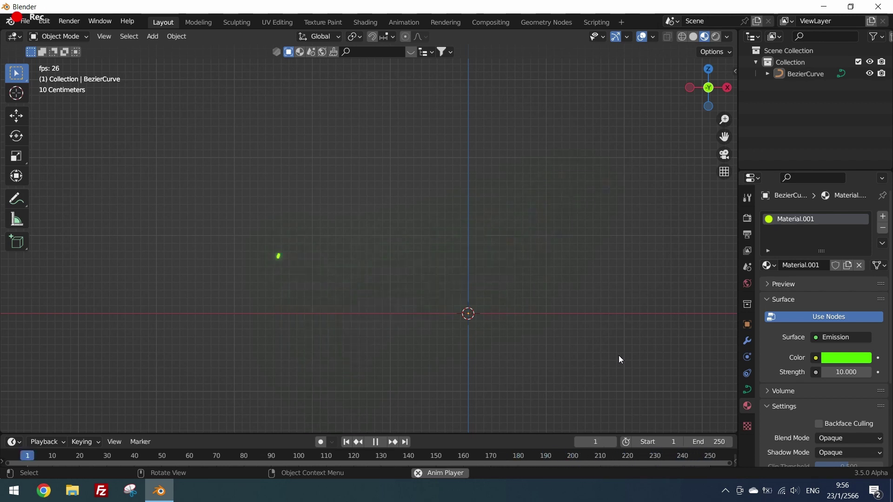
pyautogui.press('space')
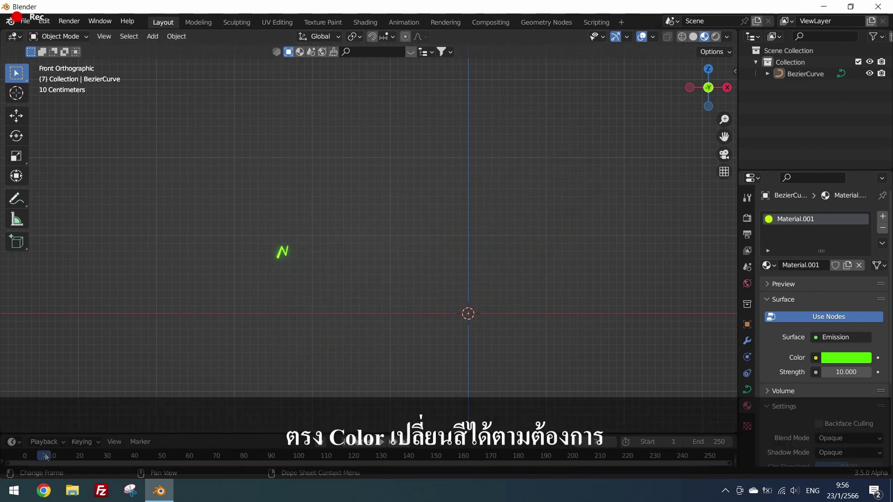
pyautogui.moveTo(46, 457)
pyautogui.mouseDown()
pyautogui.moveTo(440, 475)
pyautogui.moveTo(711, 465)
pyautogui.mouseUp()
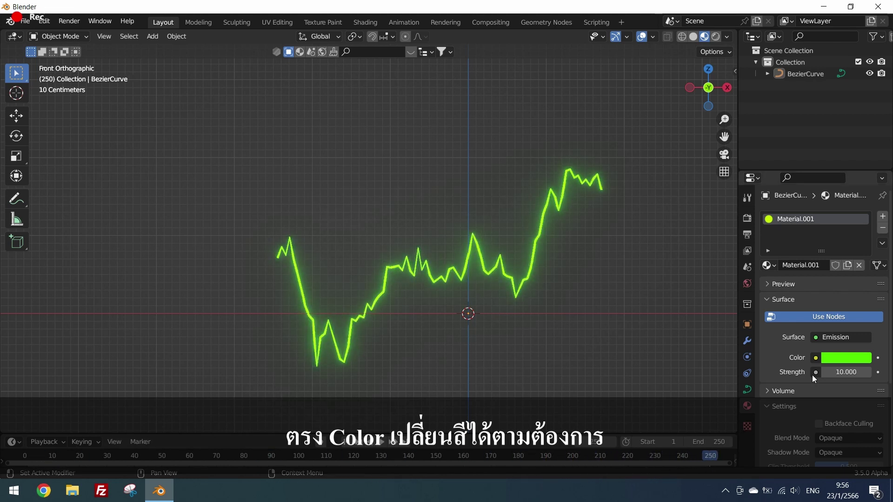
# Try light blue for the emission color, change it to red with hue 0.002 and saturation 0.959, and play the animation
pyautogui.click(845, 363)
pyautogui.moveTo(811, 256)
pyautogui.mouseDown()
pyautogui.moveTo(812, 229)
pyautogui.moveTo(845, 215)
pyautogui.moveTo(831, 208)
pyautogui.mouseUp()
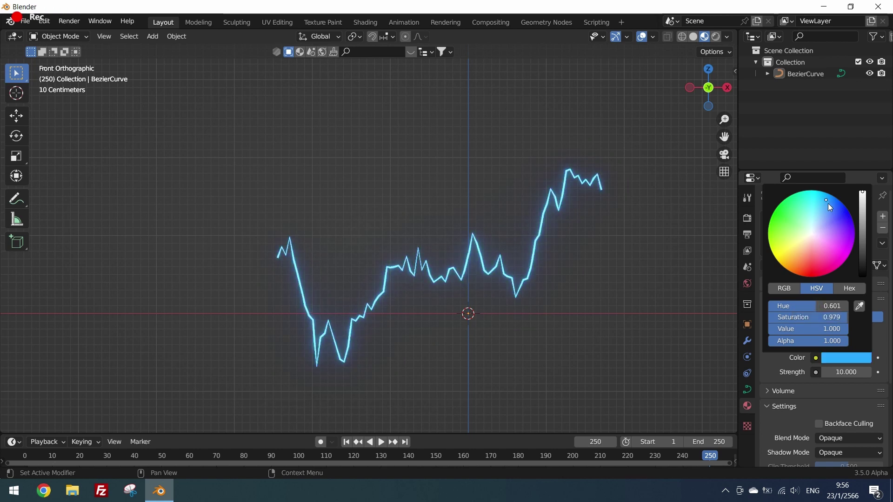
pyautogui.click(818, 263)
pyautogui.moveTo(817, 263)
pyautogui.mouseDown()
pyautogui.moveTo(811, 278)
pyautogui.moveTo(810, 267)
pyautogui.mouseUp()
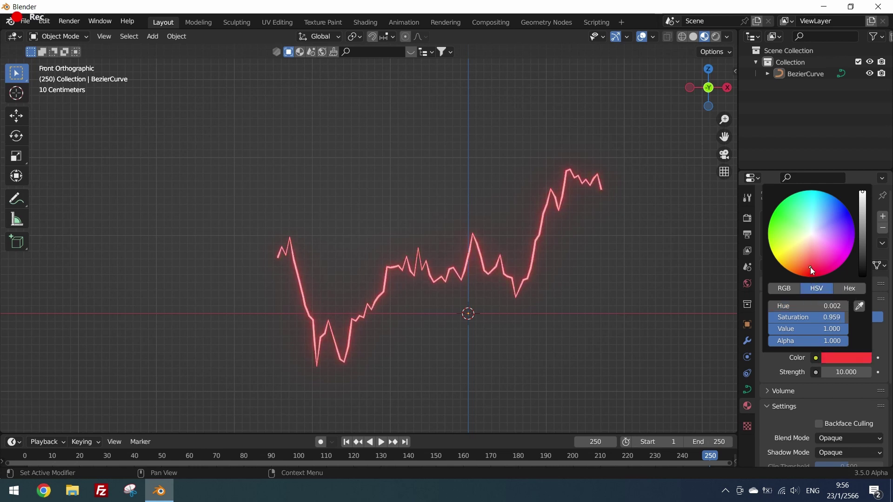
pyautogui.press('space')
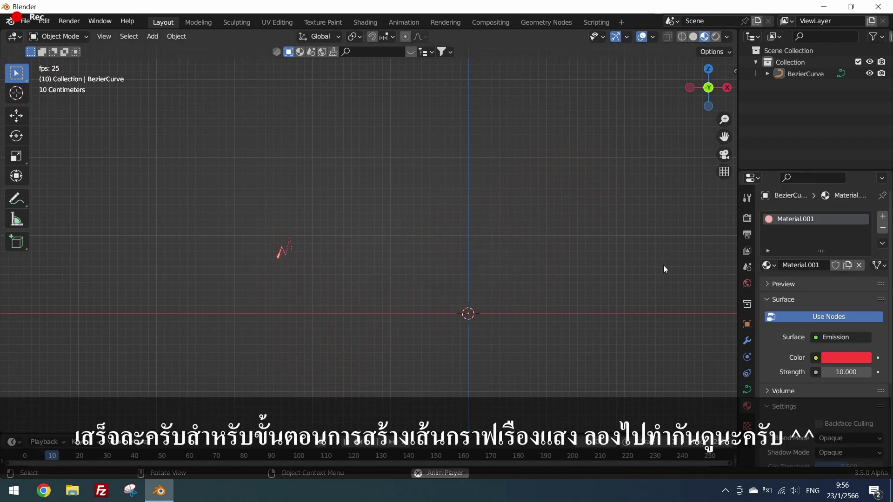